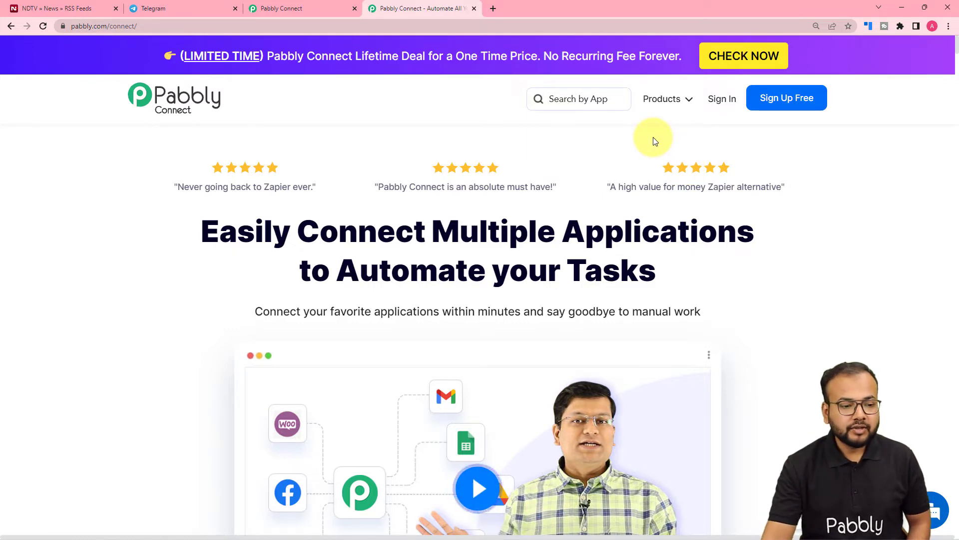
# Step: Create a new workflow named 'RSS feeds on Telegram' from the Pabbly Connect dashboard
pyautogui.click(295, 9)
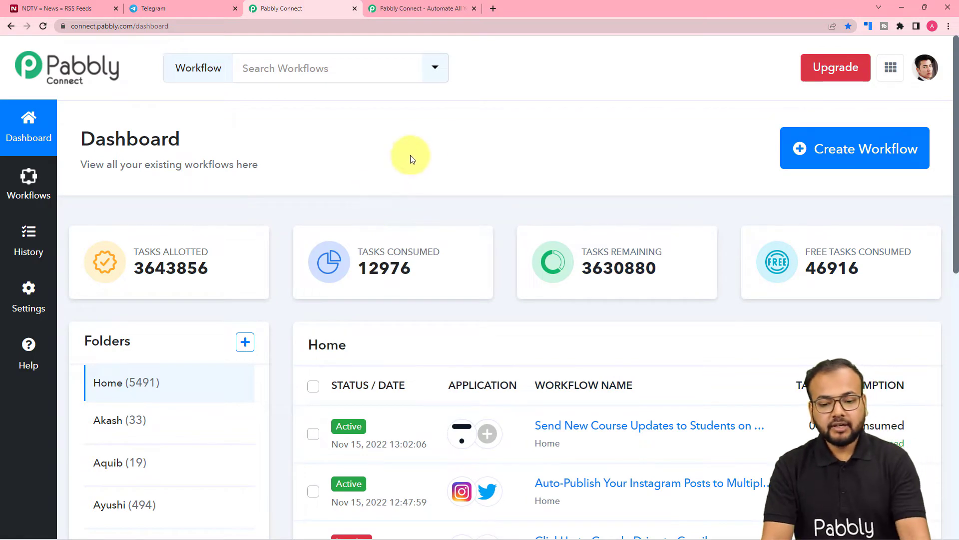
pyautogui.click(857, 156)
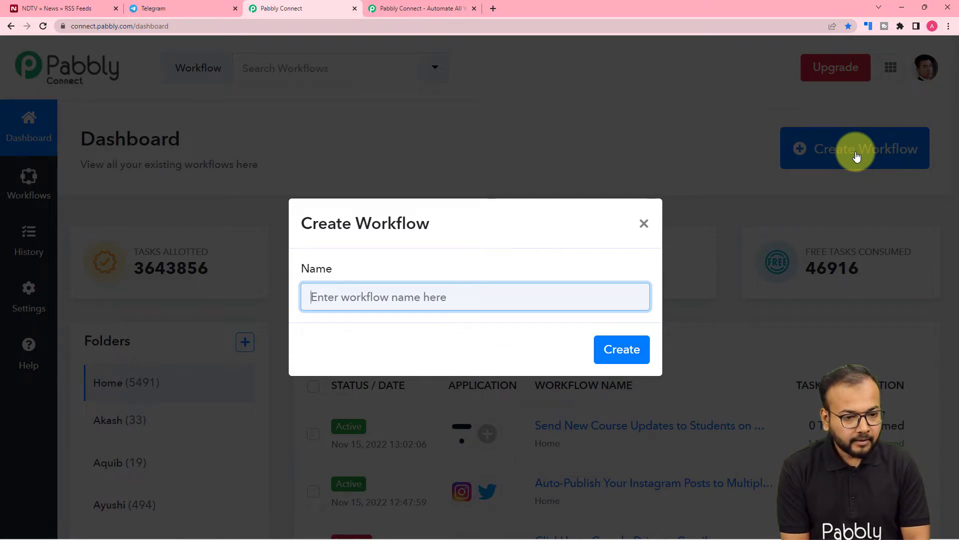
pyautogui.write('RSS')
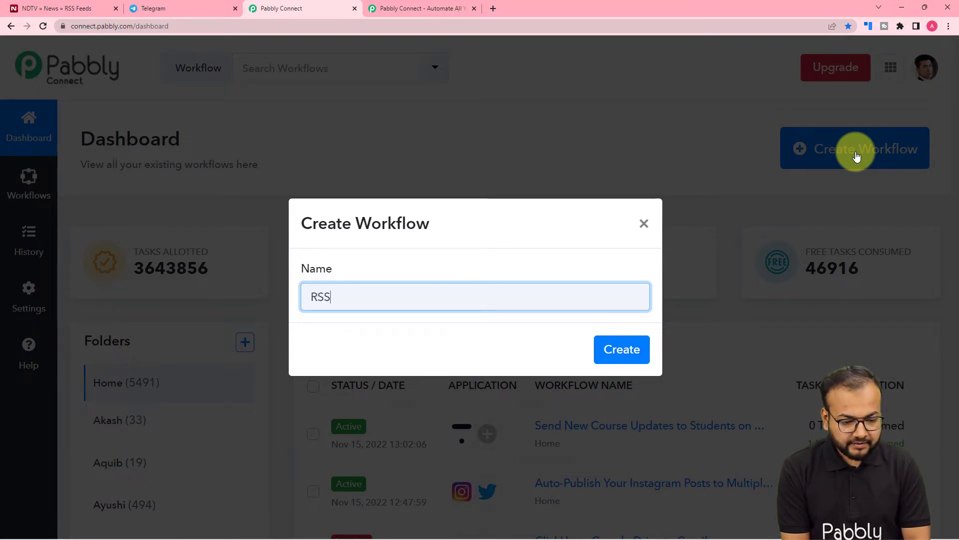
pyautogui.write(' feeds on Telegram')
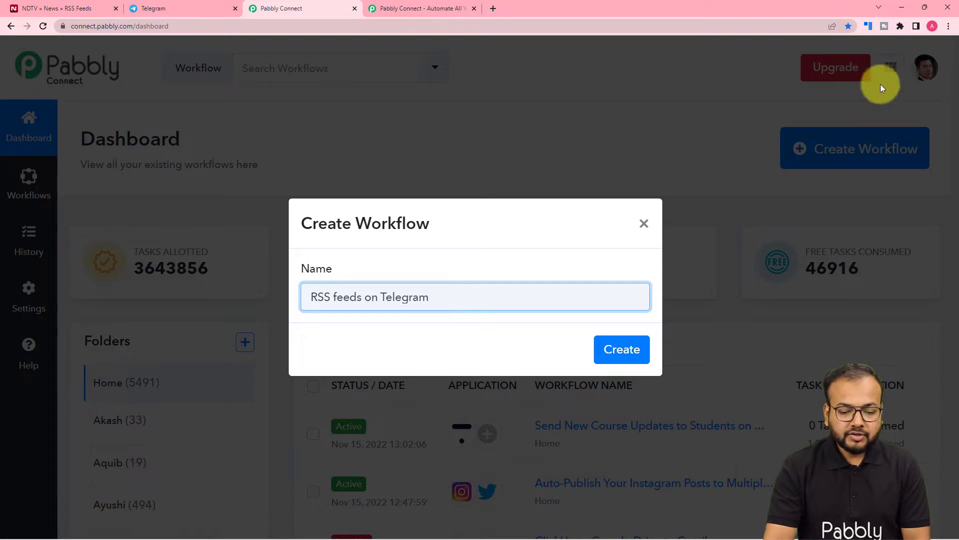
pyautogui.click(624, 347)
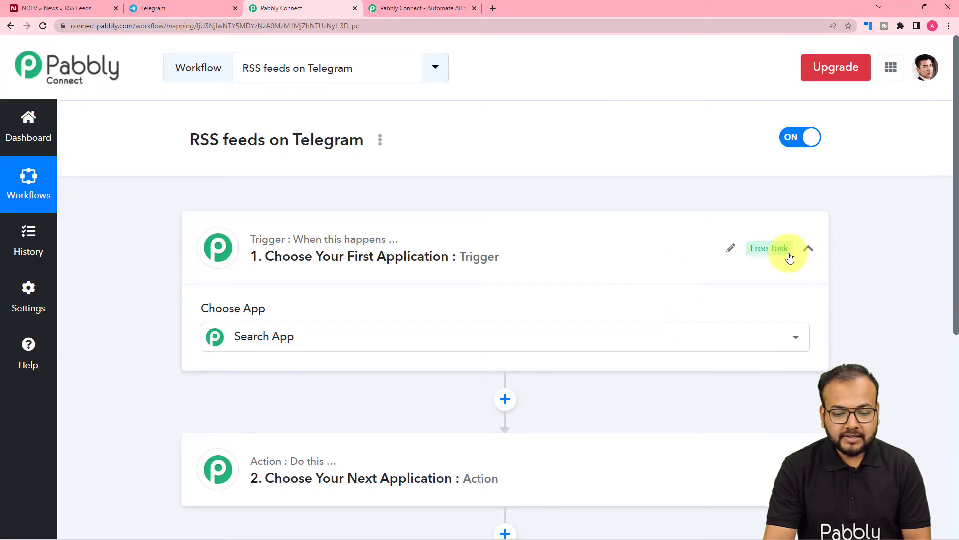
# Step: Reopen the trigger step's Choose App grid and browse the available apps before searching
pyautogui.click(809, 251)
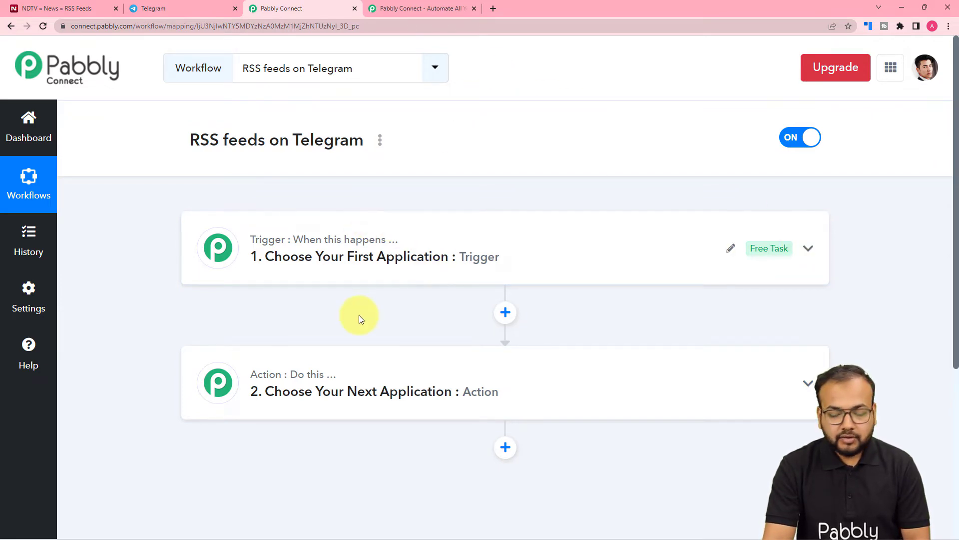
pyautogui.click(313, 232)
pyautogui.scroll(-1, 313, 233)
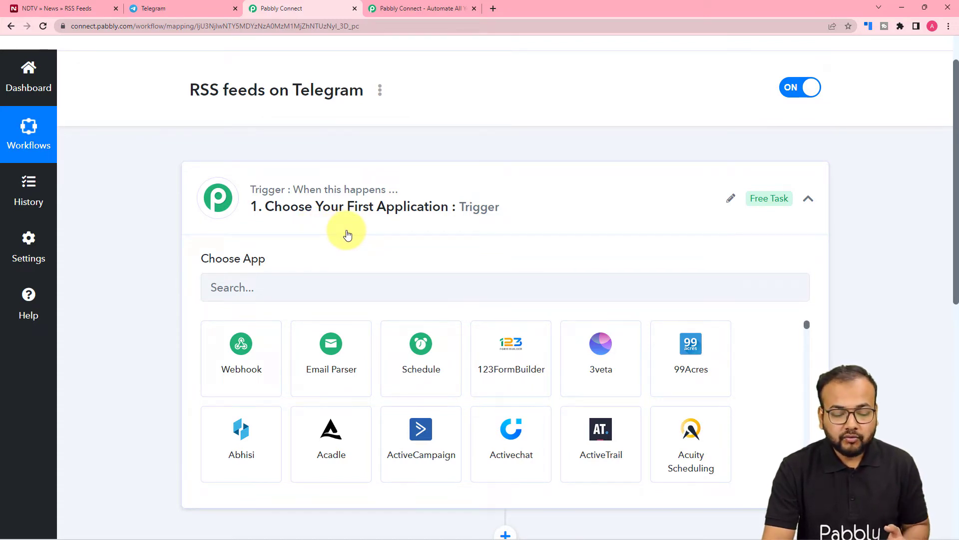
pyautogui.scroll(-6, 348, 235)
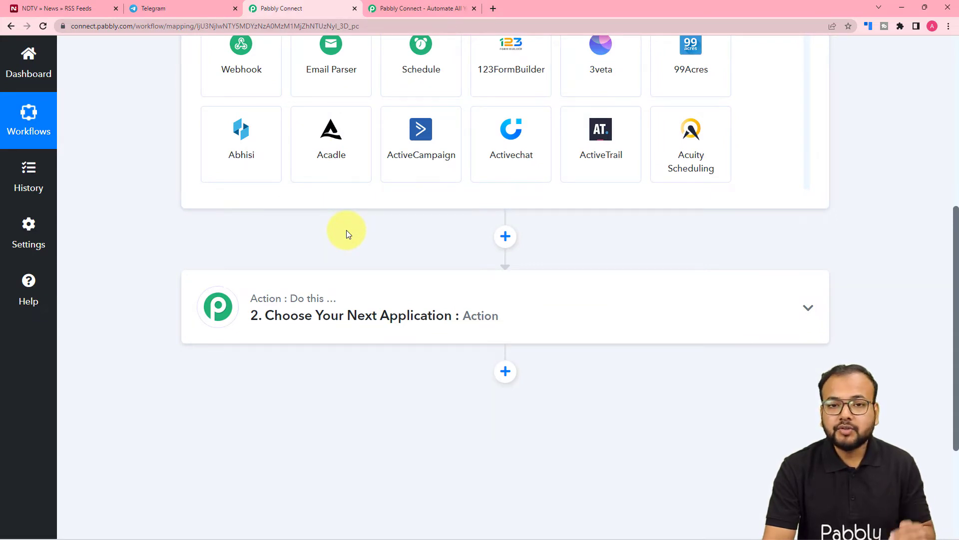
pyautogui.scroll(4, 347, 230)
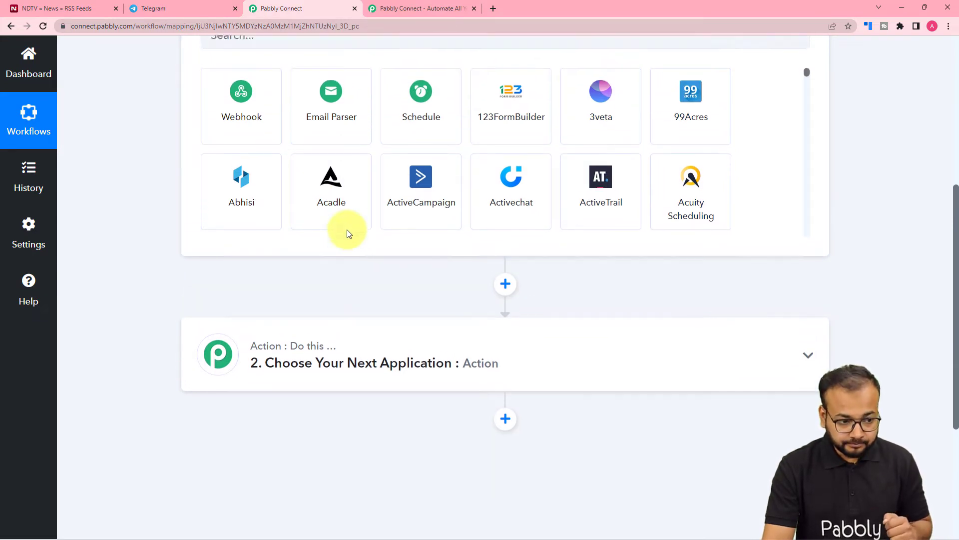
pyautogui.scroll(3, 349, 235)
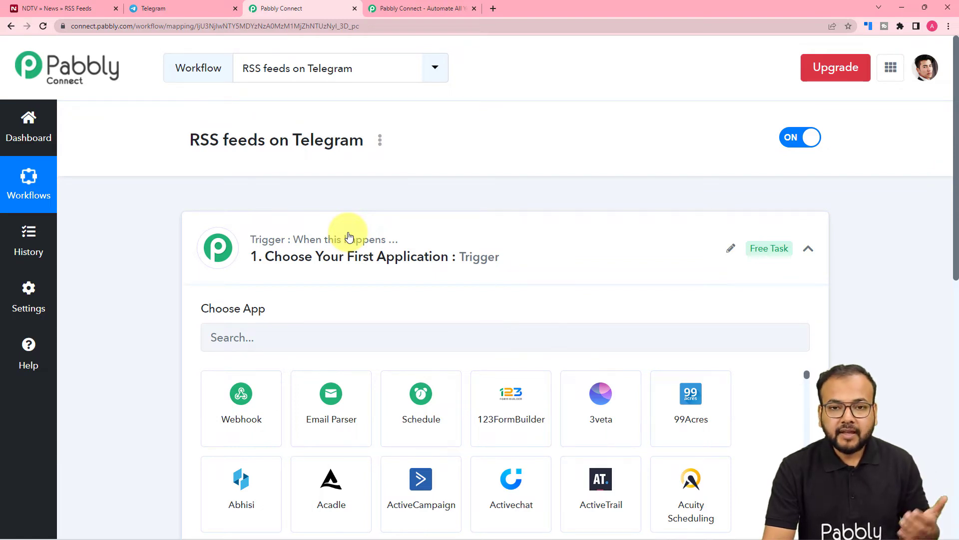
pyautogui.scroll(-7, 350, 235)
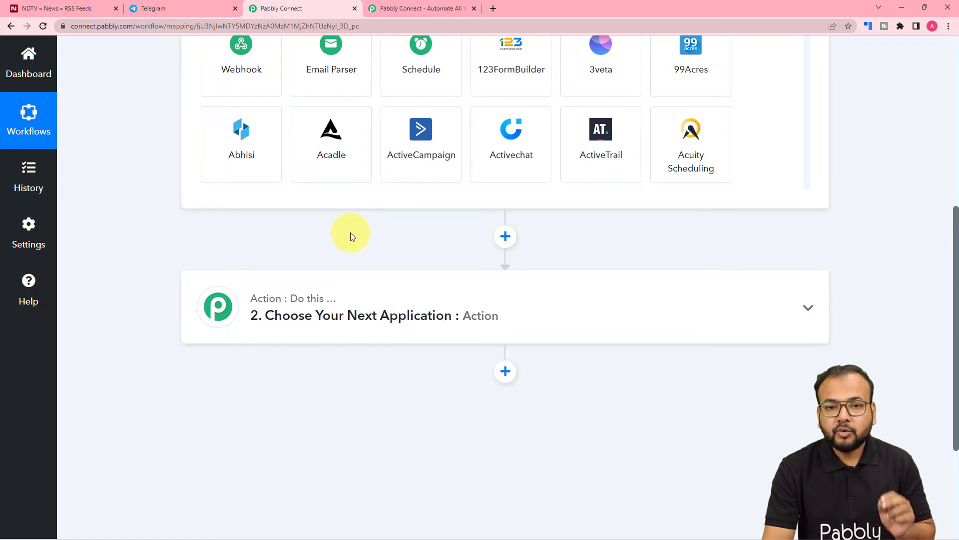
pyautogui.scroll(4, 352, 236)
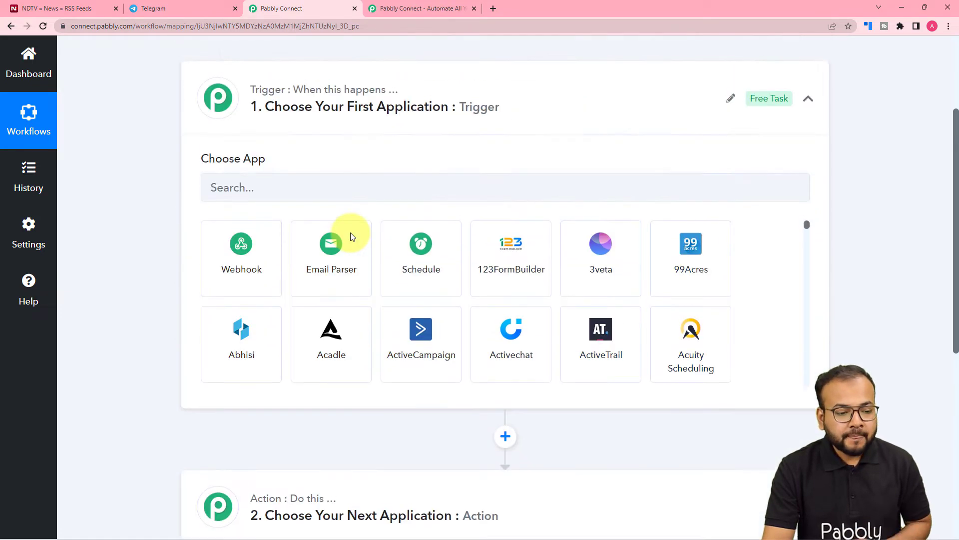
pyautogui.click(328, 195)
# Step: Set the trigger to the RSS app with the New Item in Feed event
pyautogui.write('rss')
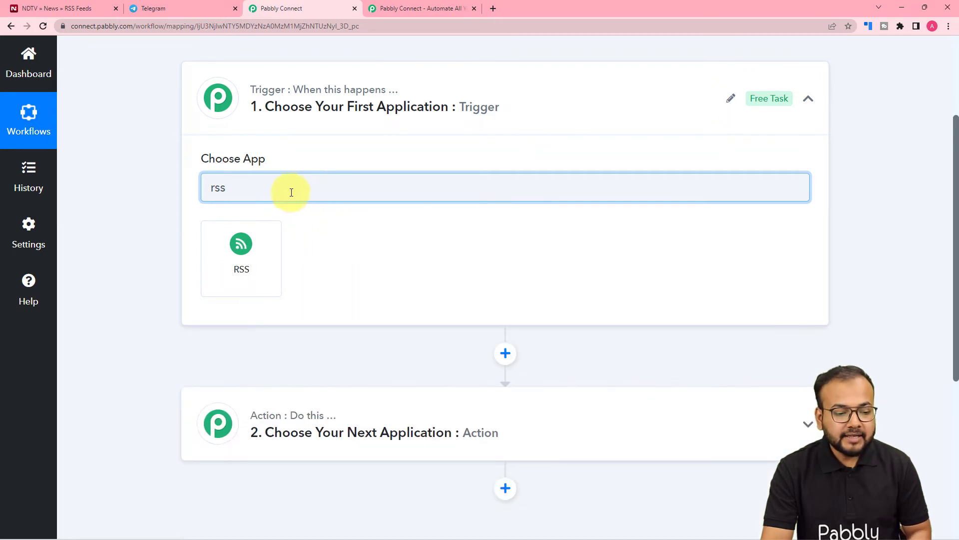
pyautogui.click(245, 279)
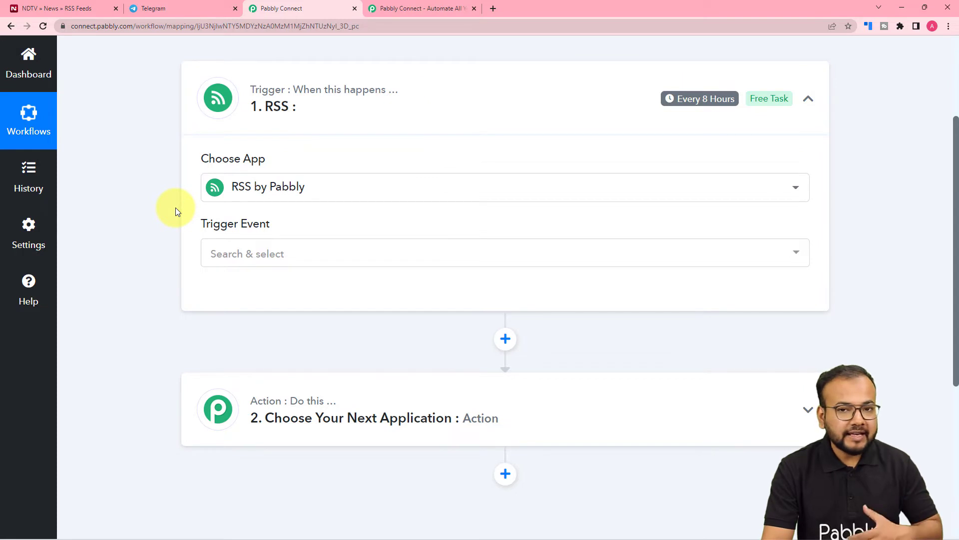
pyautogui.scroll(-3, 175, 208)
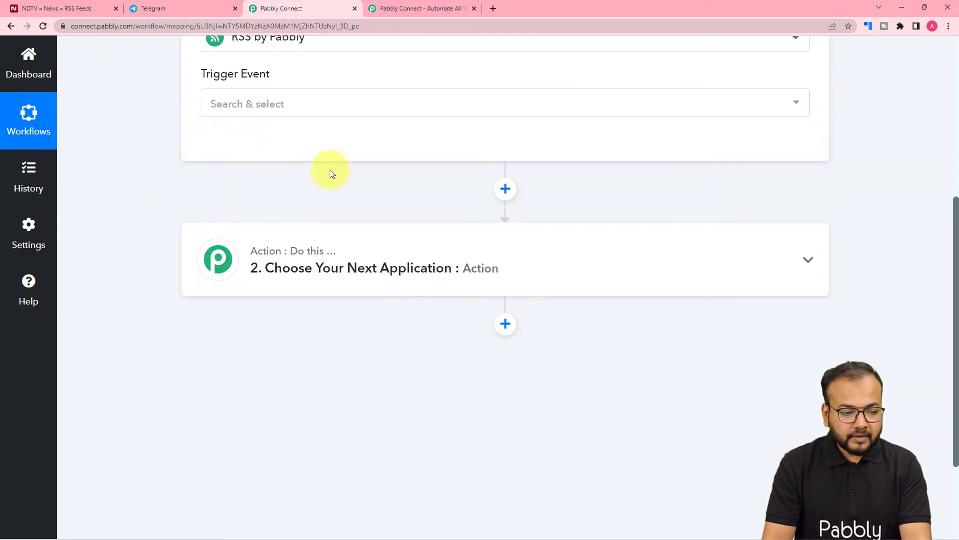
pyautogui.click(259, 105)
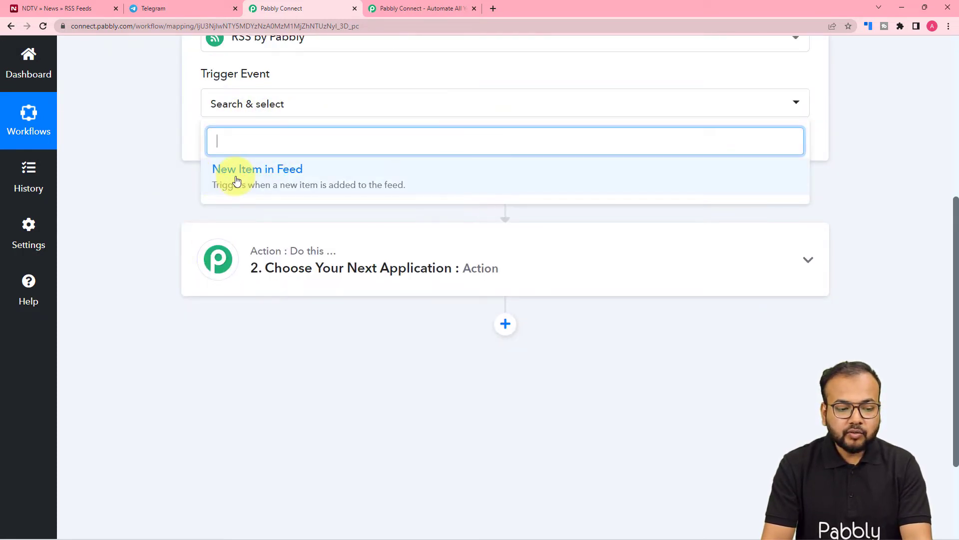
pyautogui.click(332, 179)
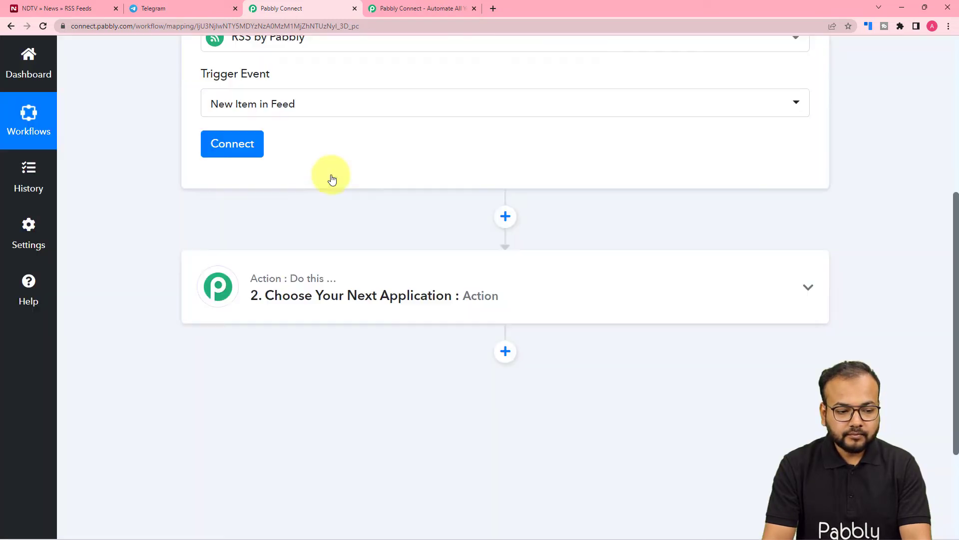
# Step: Connect the RSS trigger so its empty Feed URL field is ready
pyautogui.click(246, 145)
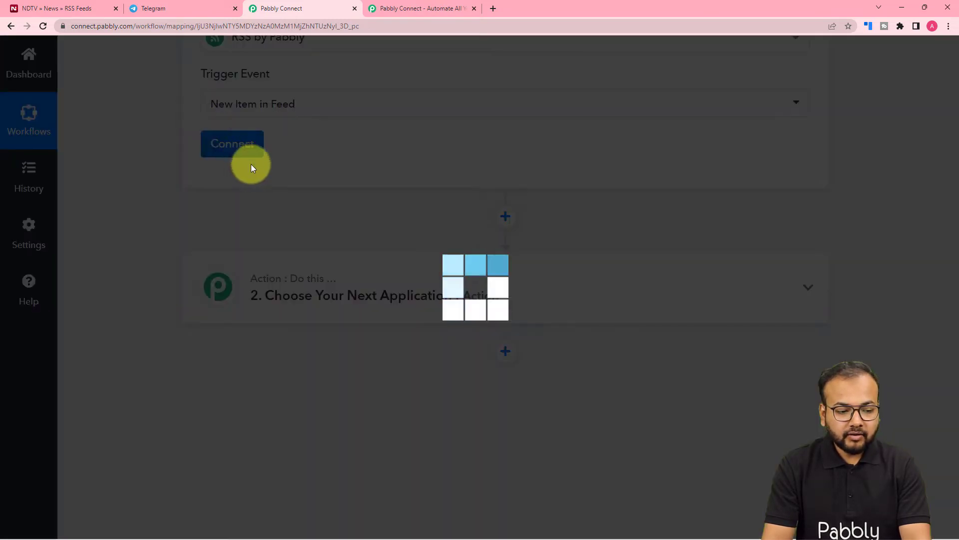
pyautogui.scroll(-1, 170, 156)
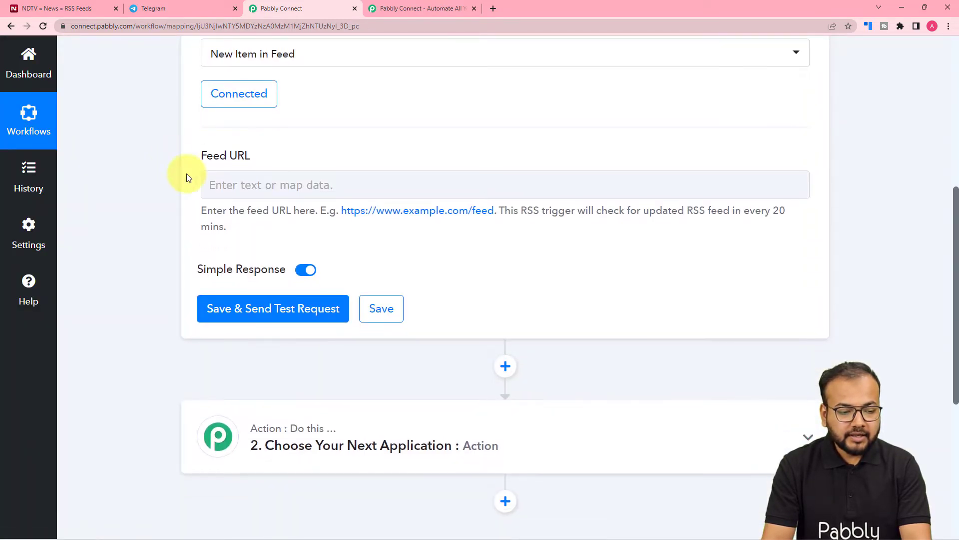
pyautogui.click(272, 179)
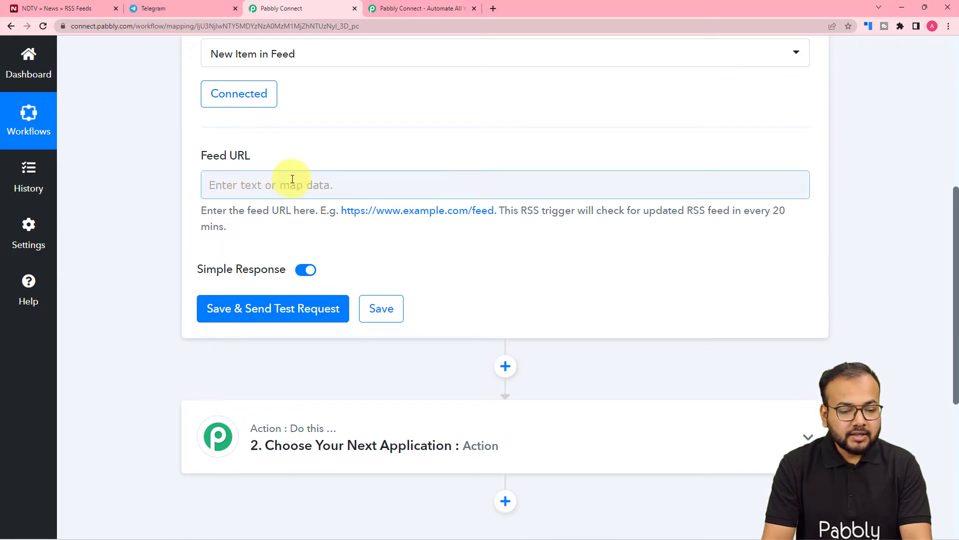
pyautogui.click(78, 9)
# Step: Copy the link address of NDTV's Tech section RSS feed
pyautogui.scroll(2, 92, 149)
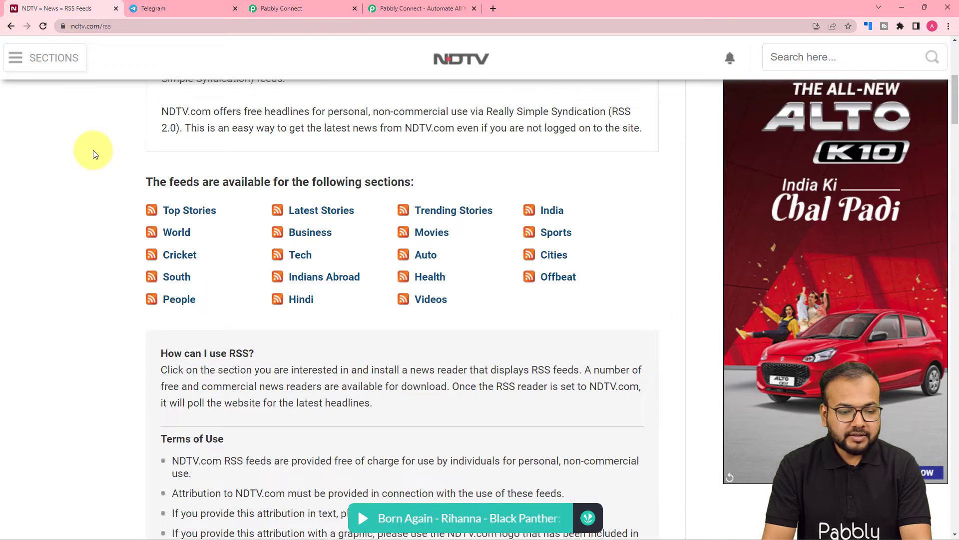
pyautogui.scroll(1, 95, 154)
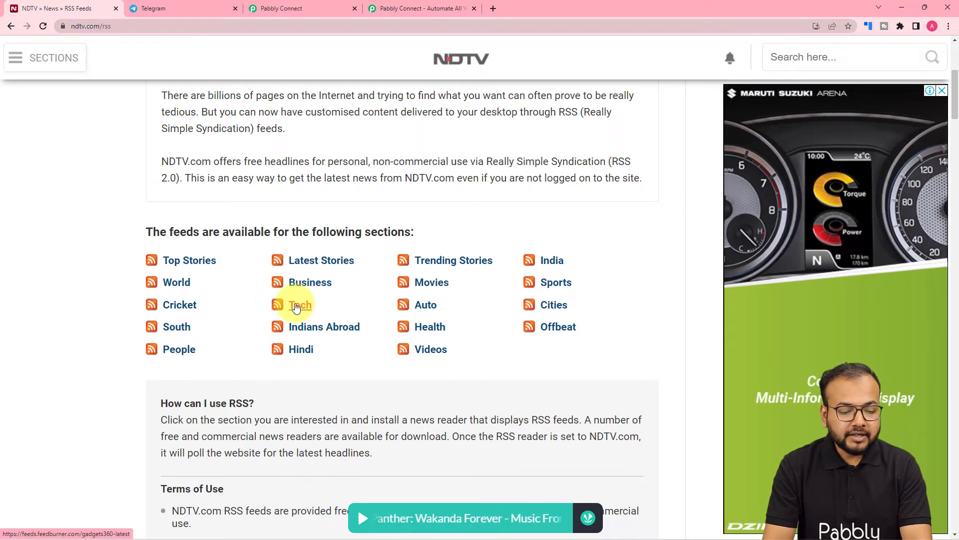
pyautogui.rightClick(296, 305)
pyautogui.click(322, 367)
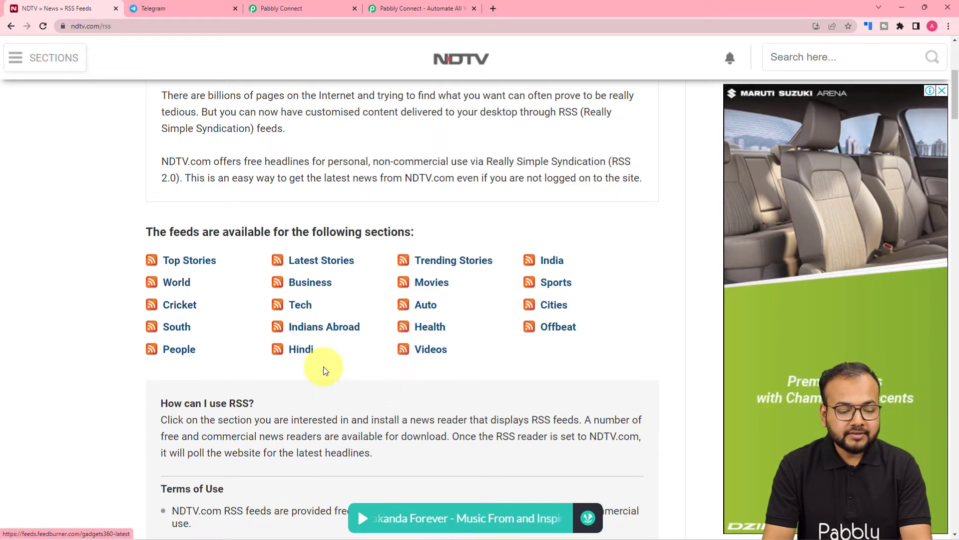
pyautogui.click(270, 8)
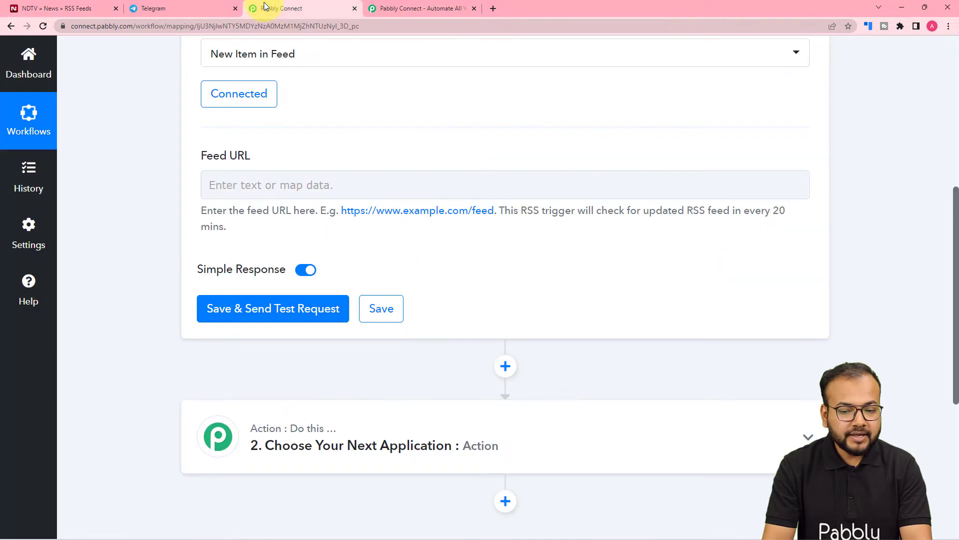
pyautogui.click(236, 188)
pyautogui.rightClick(236, 188)
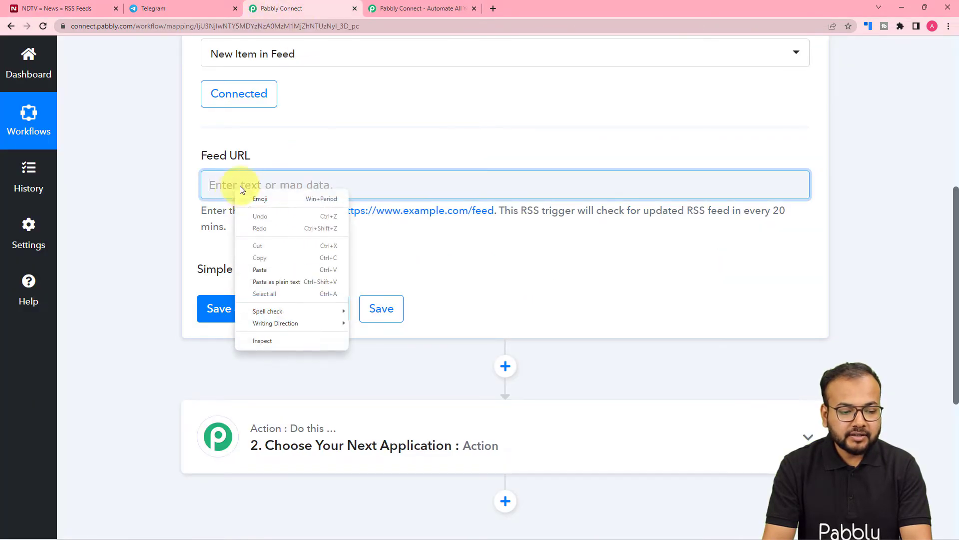
pyautogui.click(256, 275)
pyautogui.click(425, 237)
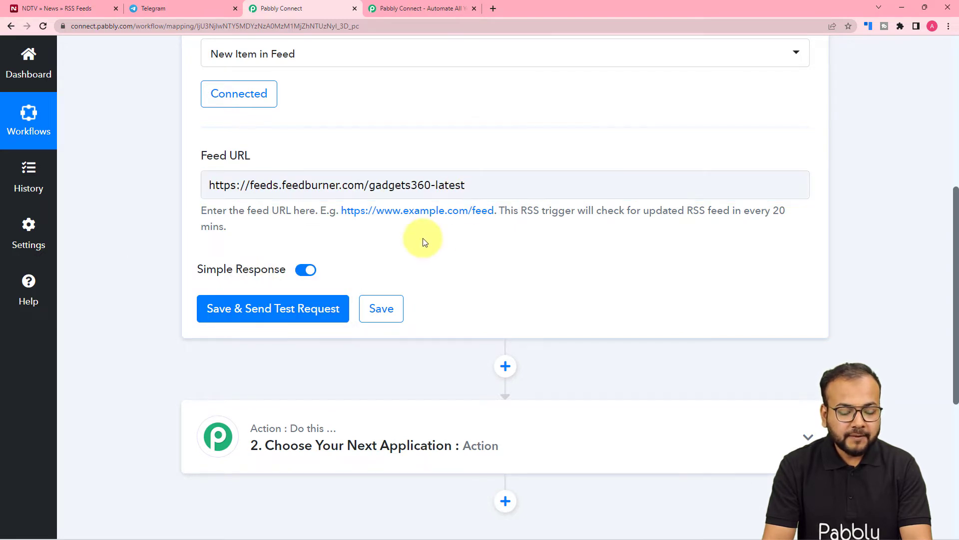
pyautogui.click(239, 309)
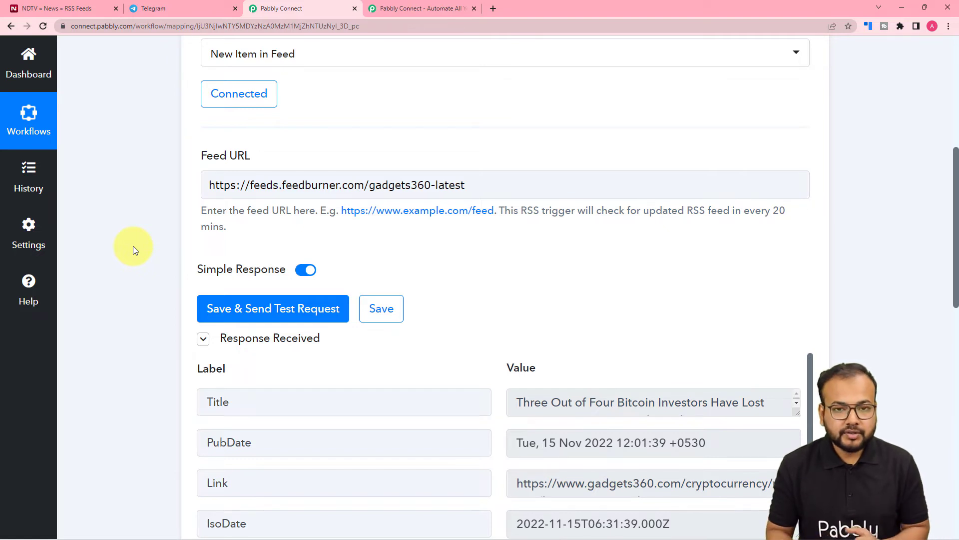
# Step: Review the test response, enlarging the Title and ContentSnippet boxes to read them fully
pyautogui.scroll(-5, 133, 247)
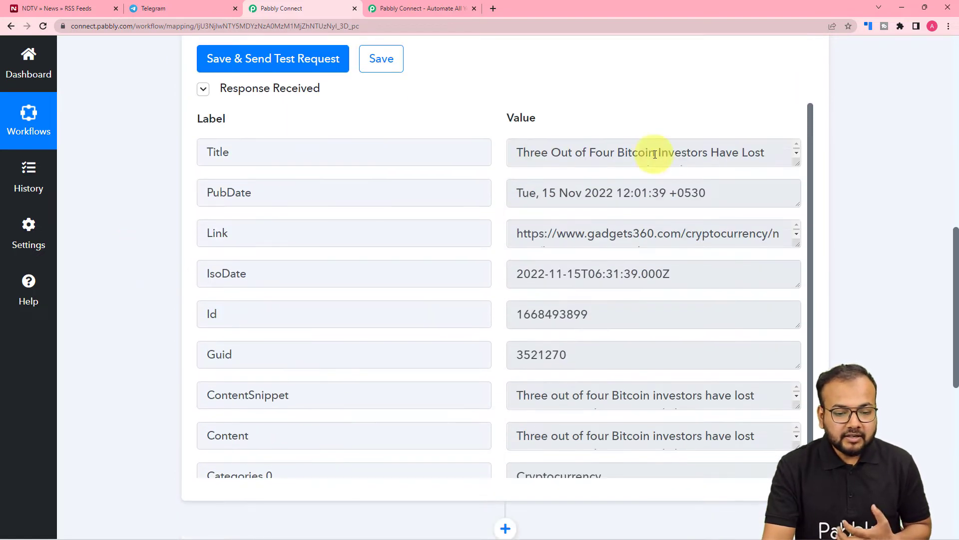
pyautogui.moveTo(800, 165); pyautogui.dragTo(797, 270)
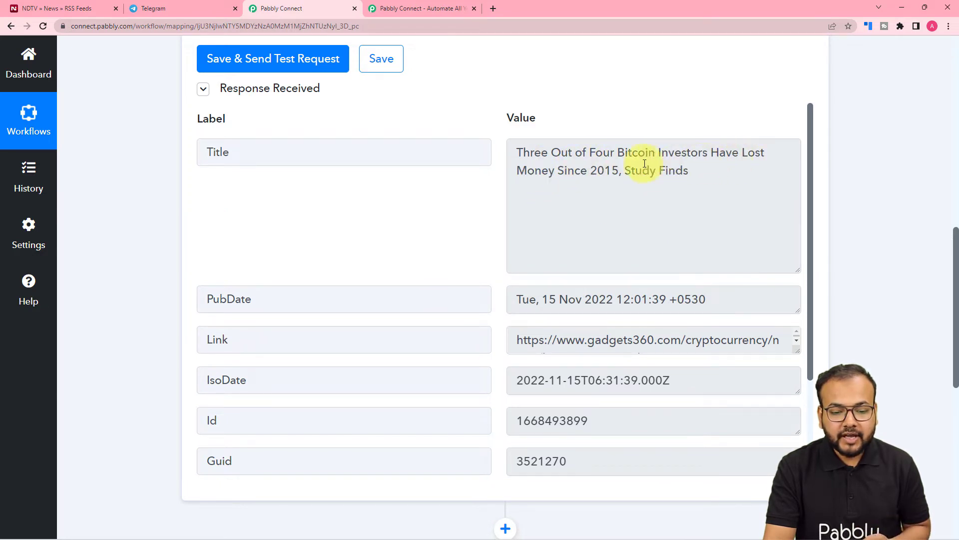
pyautogui.scroll(-1, 575, 180)
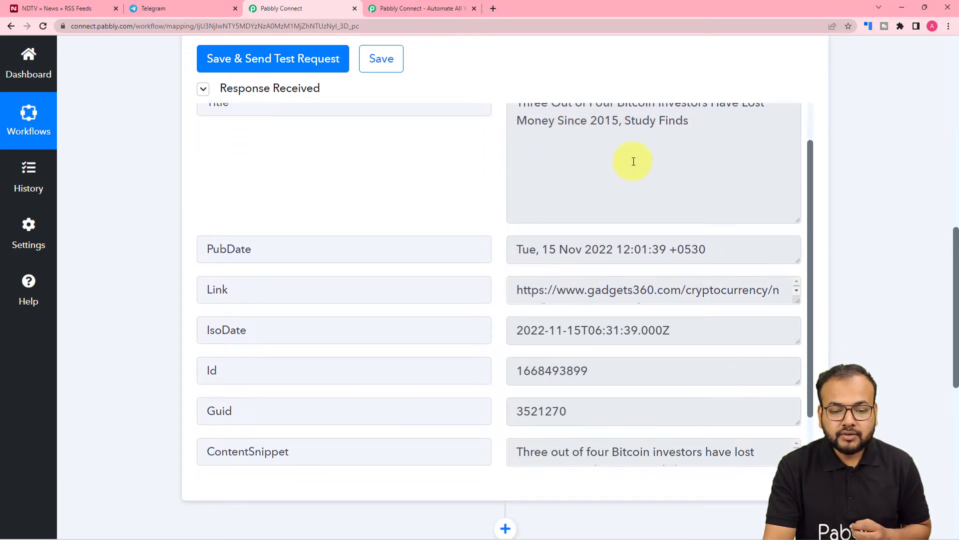
pyautogui.scroll(-2, 396, 202)
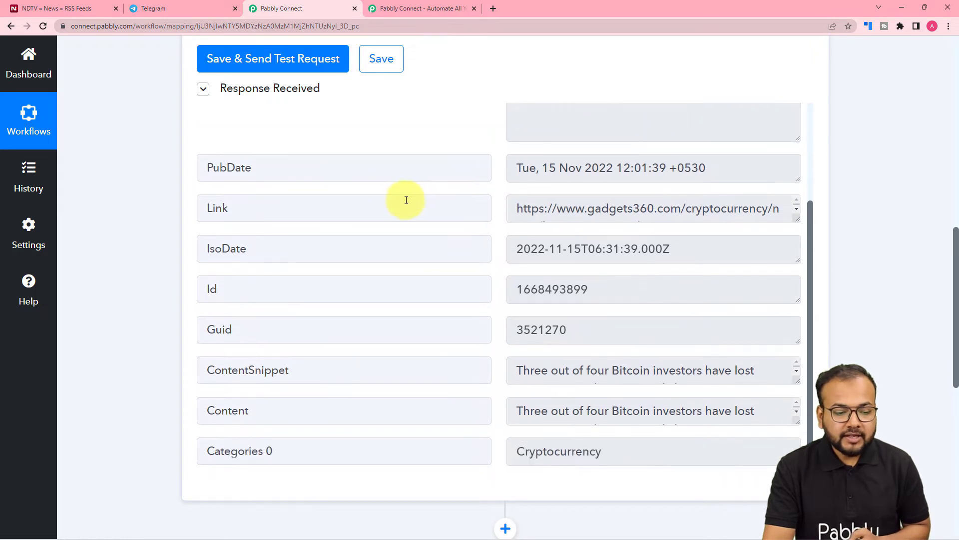
pyautogui.scroll(3, 399, 202)
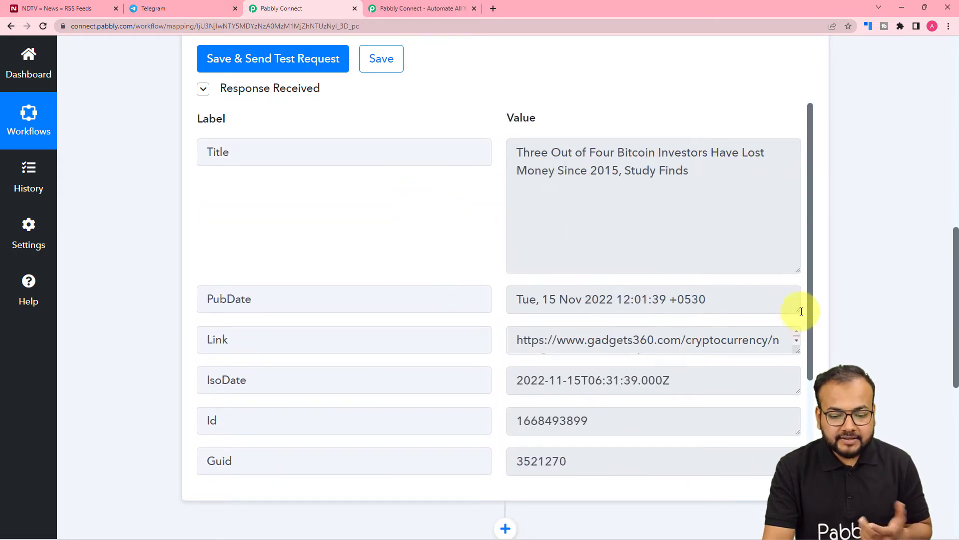
pyautogui.scroll(-3, 732, 307)
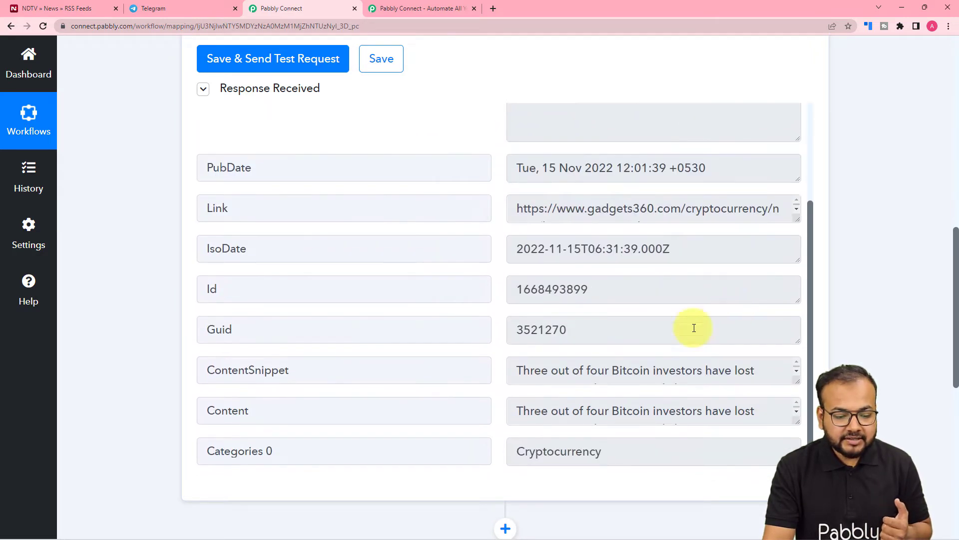
pyautogui.moveTo(797, 382); pyautogui.dragTo(797, 400)
# Step: Enlarge the Content and Link boxes to read the full gadgets360 article URL
pyautogui.scroll(-1, 623, 363)
pyautogui.scroll(-1, 623, 363)
pyautogui.scroll(-3, 798, 430)
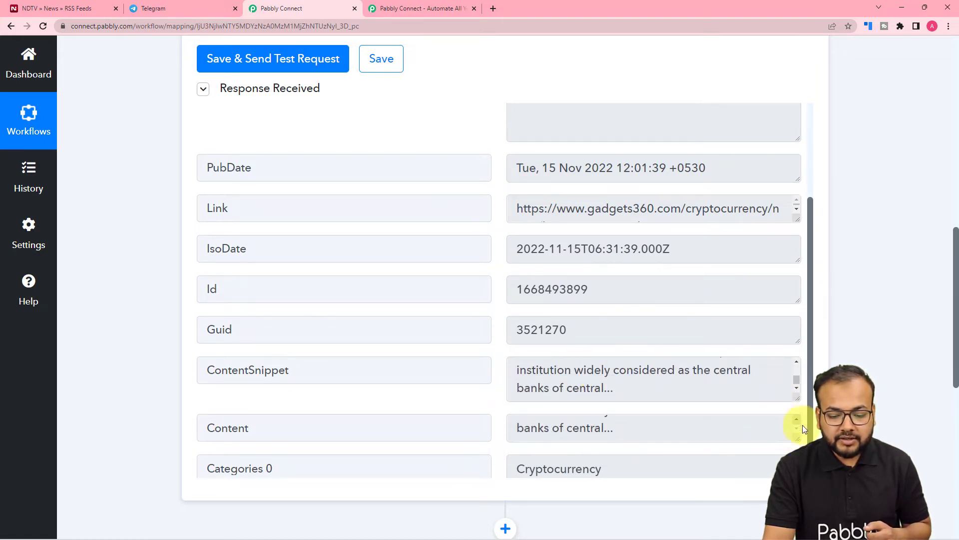
pyautogui.moveTo(798, 442); pyautogui.dragTo(794, 449)
pyautogui.scroll(-1, 353, 276)
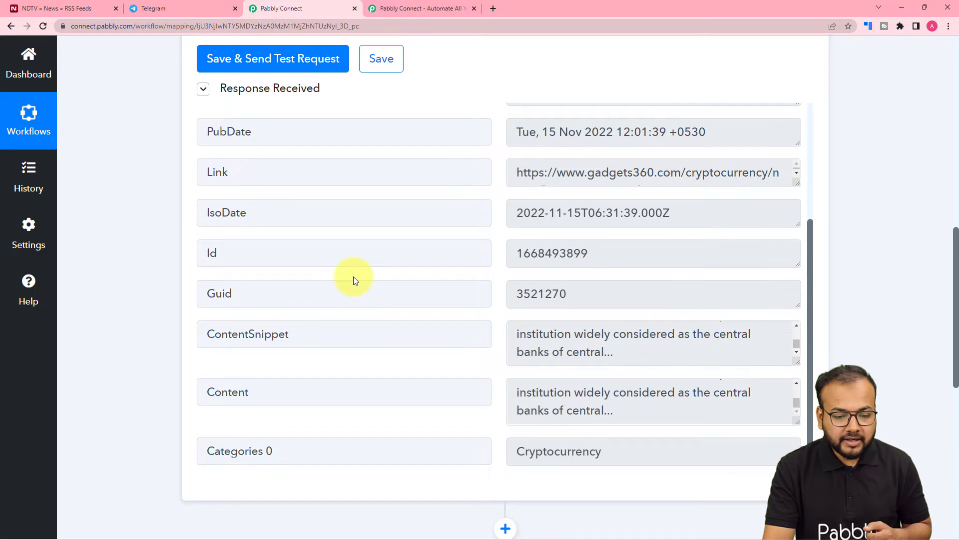
pyautogui.scroll(5, 353, 276)
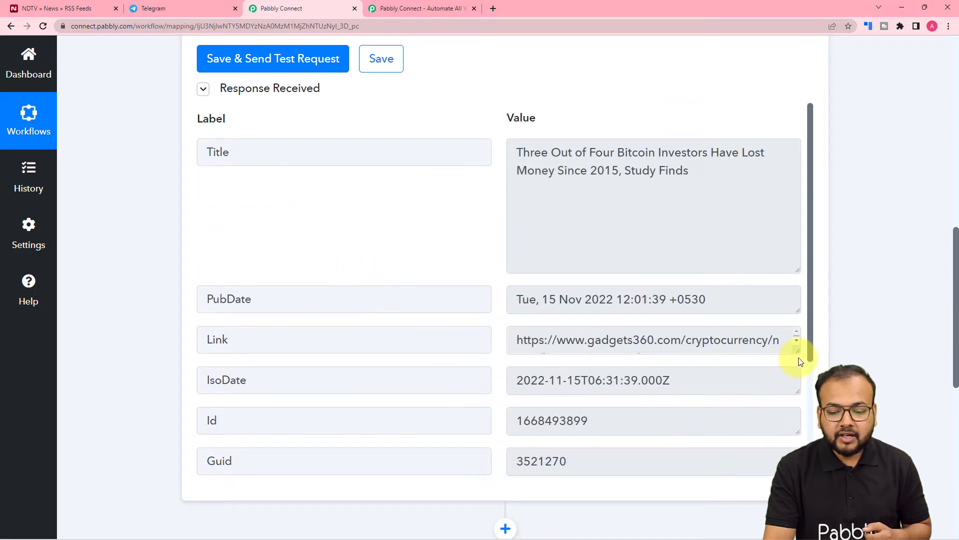
pyautogui.moveTo(799, 353); pyautogui.dragTo(794, 402)
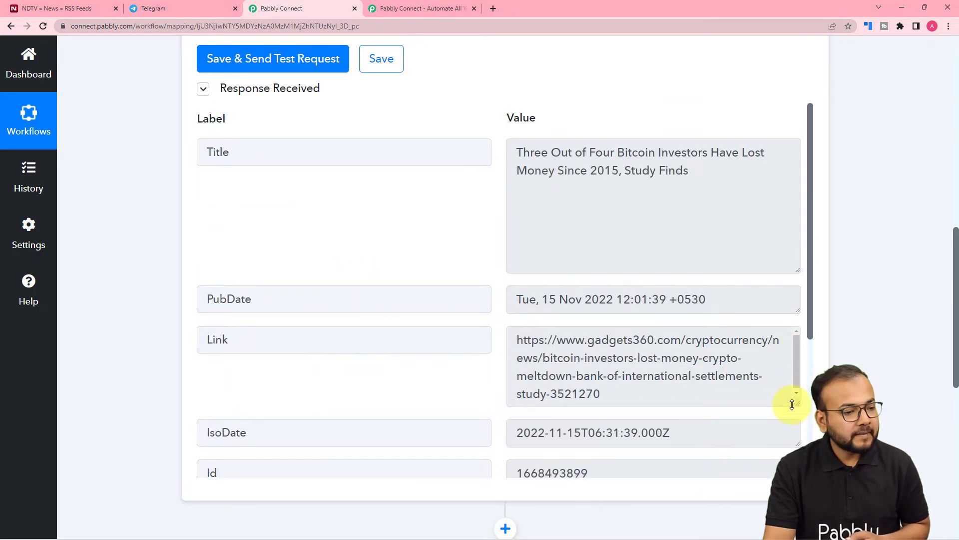
# Step: Check the NDTV Tech feed preview for Gadgets 360, then go back to the workflow
pyautogui.click(80, 8)
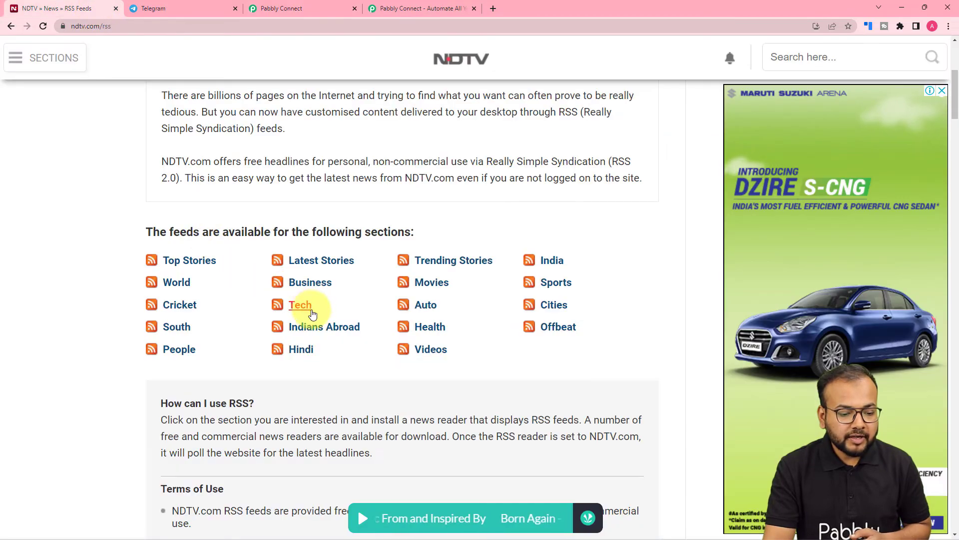
pyautogui.click(306, 312)
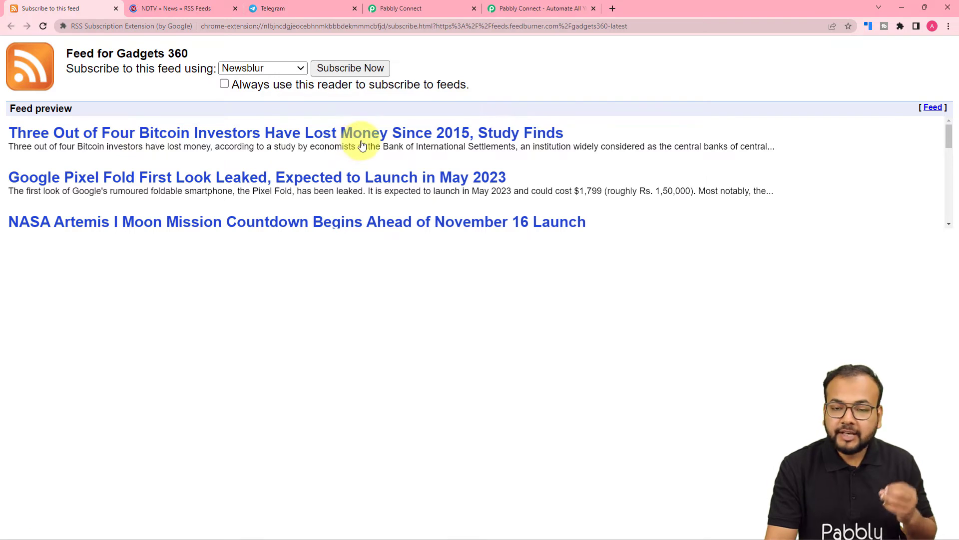
pyautogui.click(394, 10)
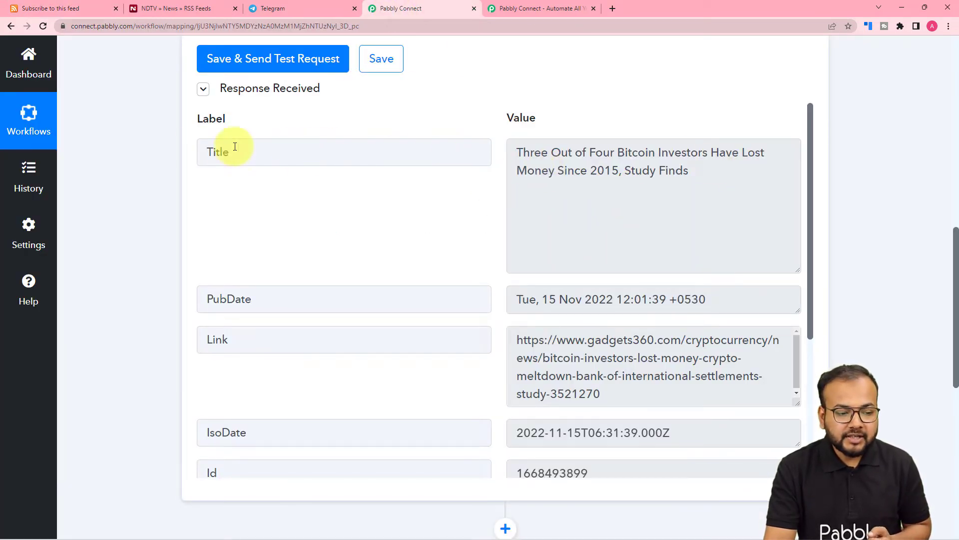
pyautogui.scroll(-6, 138, 179)
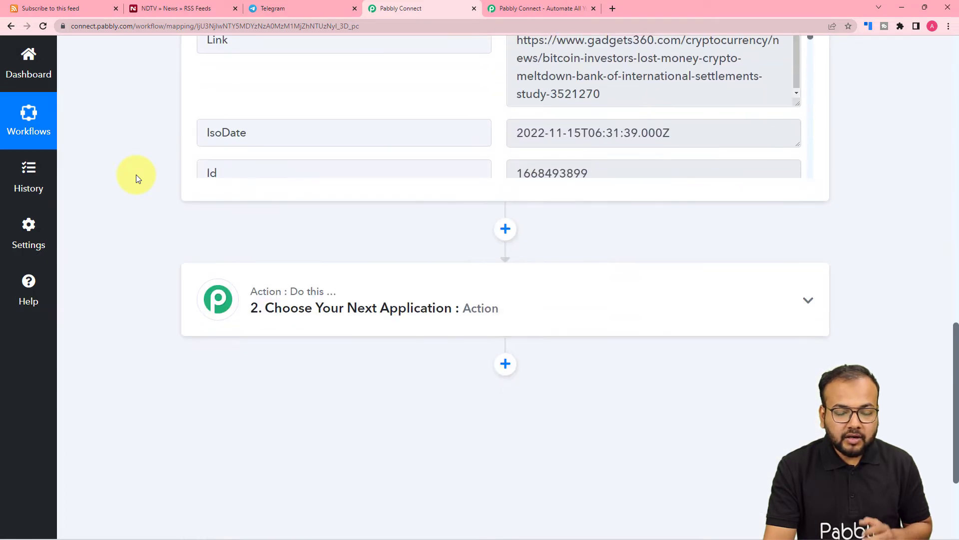
# Step: Set the second step's app to Telegram Bot using a 'tele' search
pyautogui.scroll(-2, 146, 177)
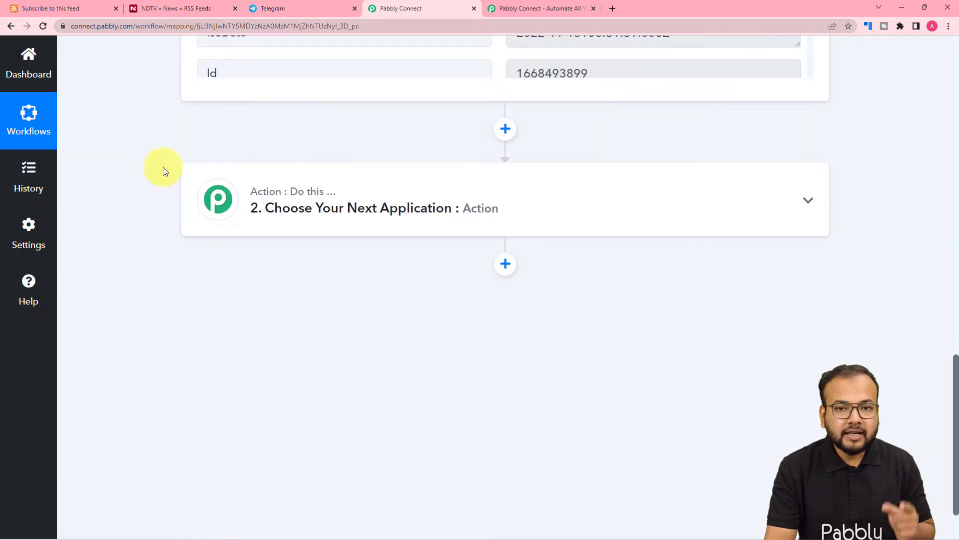
pyautogui.click(332, 221)
pyautogui.scroll(-1, 332, 221)
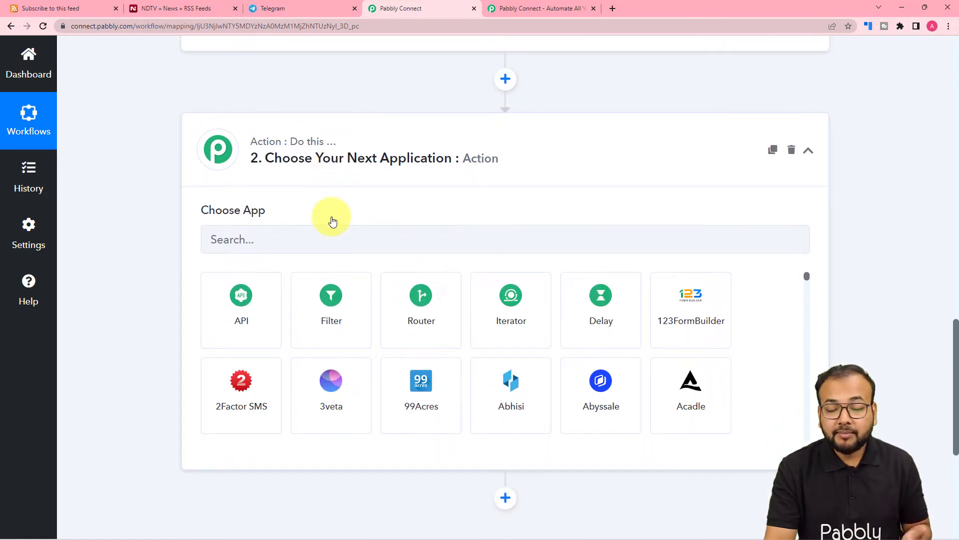
pyautogui.scroll(-1, 332, 221)
pyautogui.click(326, 189)
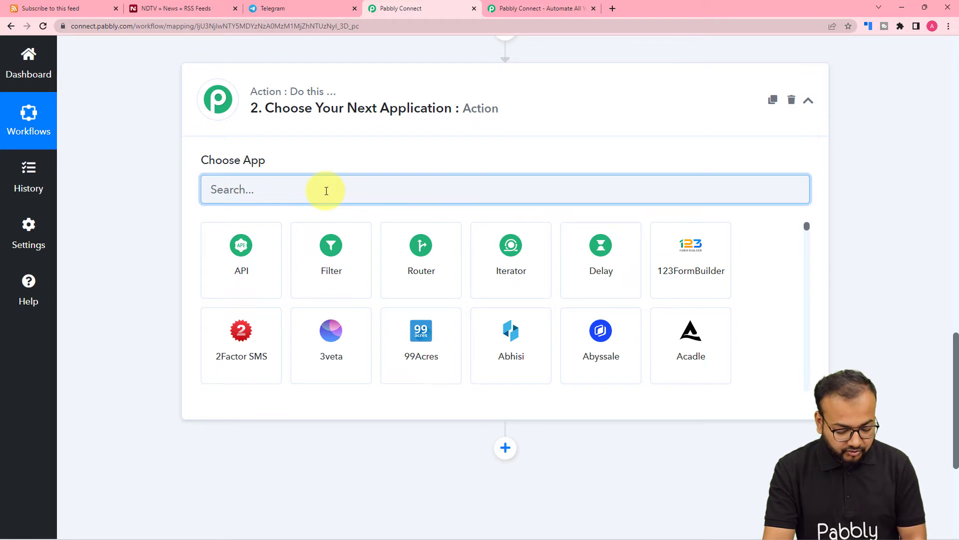
pyautogui.write('telegr')
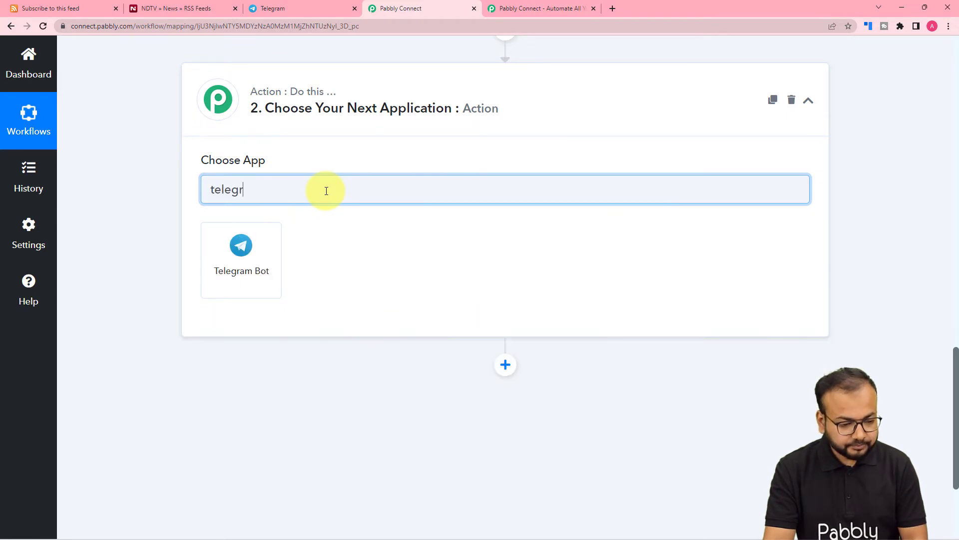
pyautogui.click(246, 261)
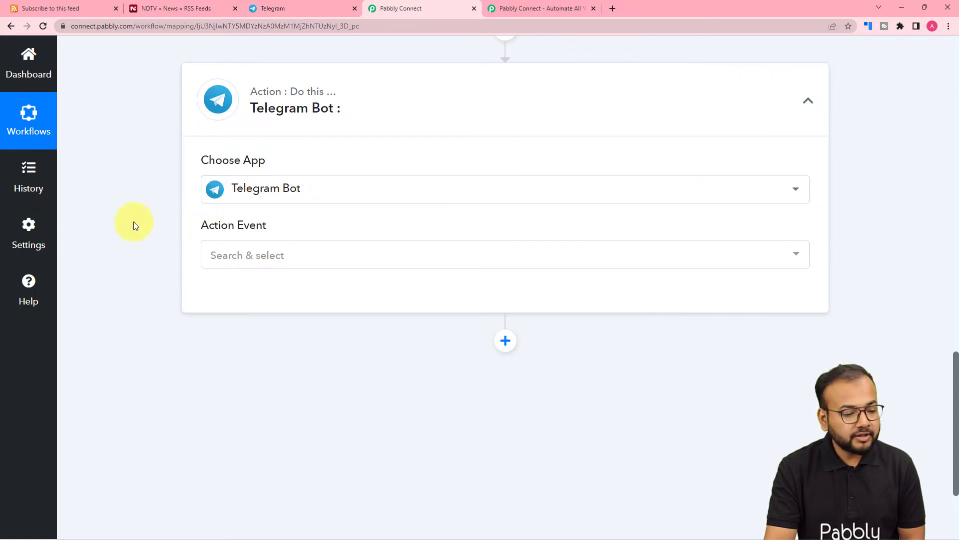
# Step: Choose the 'Send a Text Message or a Reply (HTML)' event and start connecting the account
pyautogui.scroll(-1, 193, 271)
pyautogui.click(242, 208)
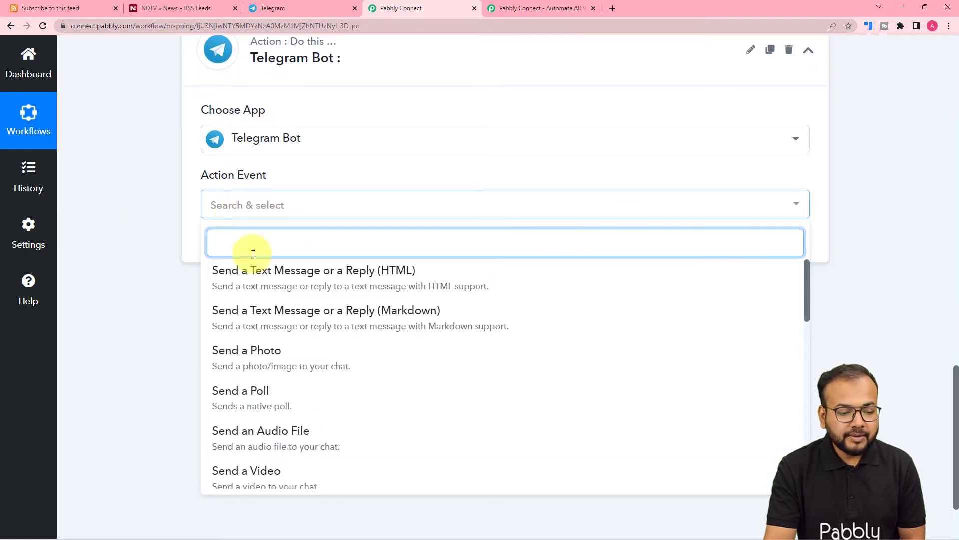
pyautogui.click(332, 281)
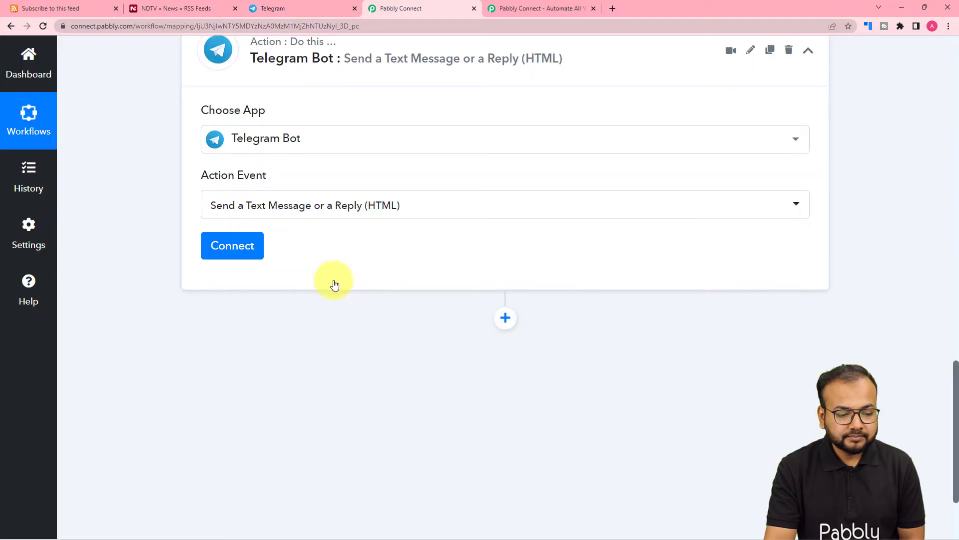
pyautogui.click(231, 246)
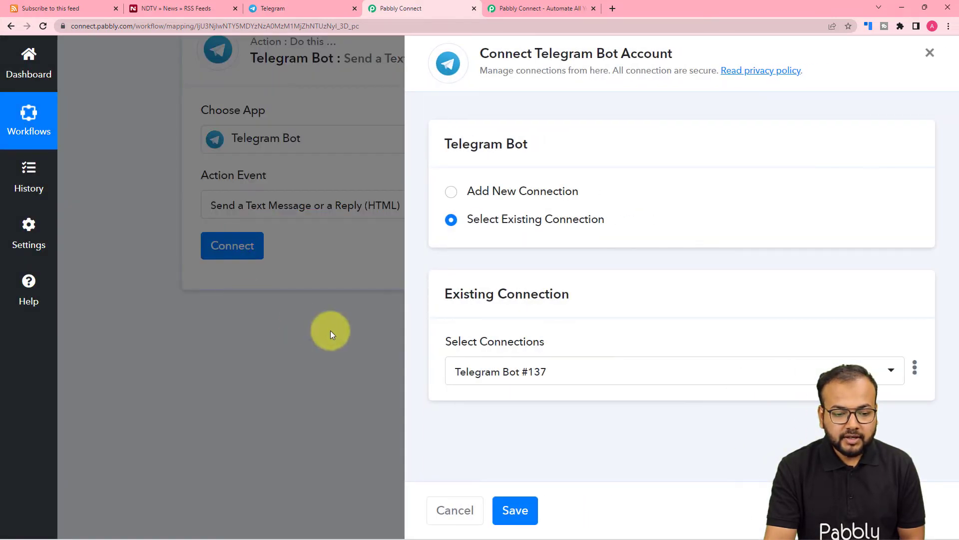
# Step: Add a new Telegram Bot connection, Telegram Bot #138, and scroll to its Token field
pyautogui.click(448, 194)
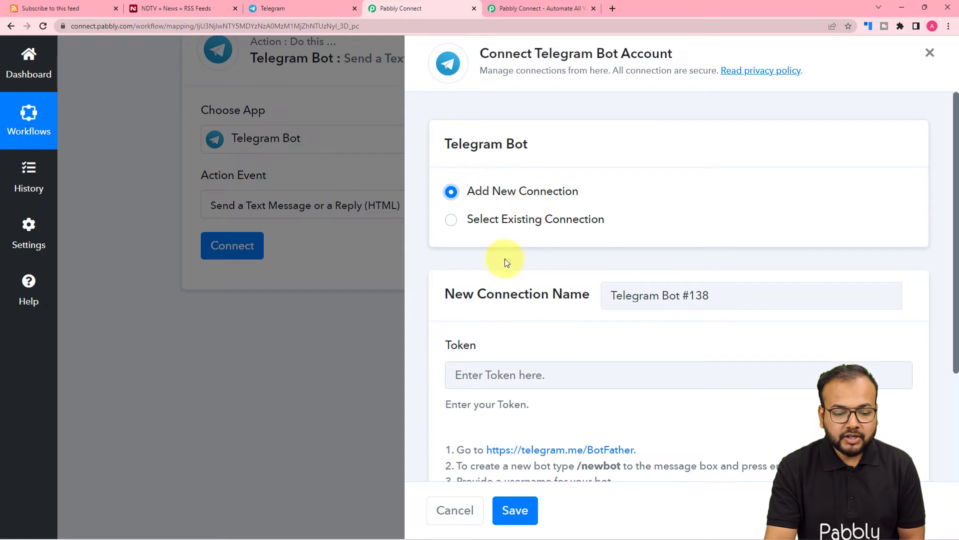
pyautogui.scroll(-3, 495, 290)
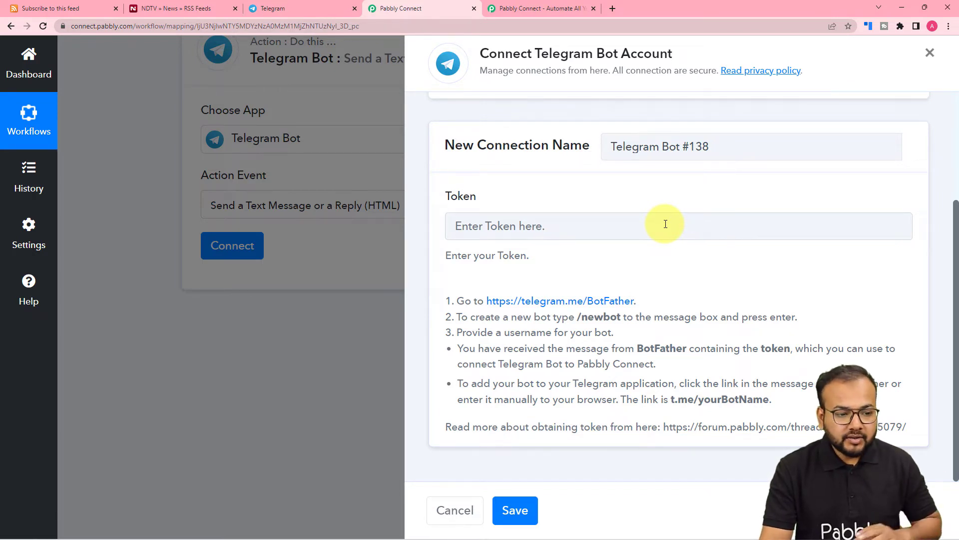
# Step: Find and open the BotFather chat in Telegram Web via a 'bot' search
pyautogui.click(264, 8)
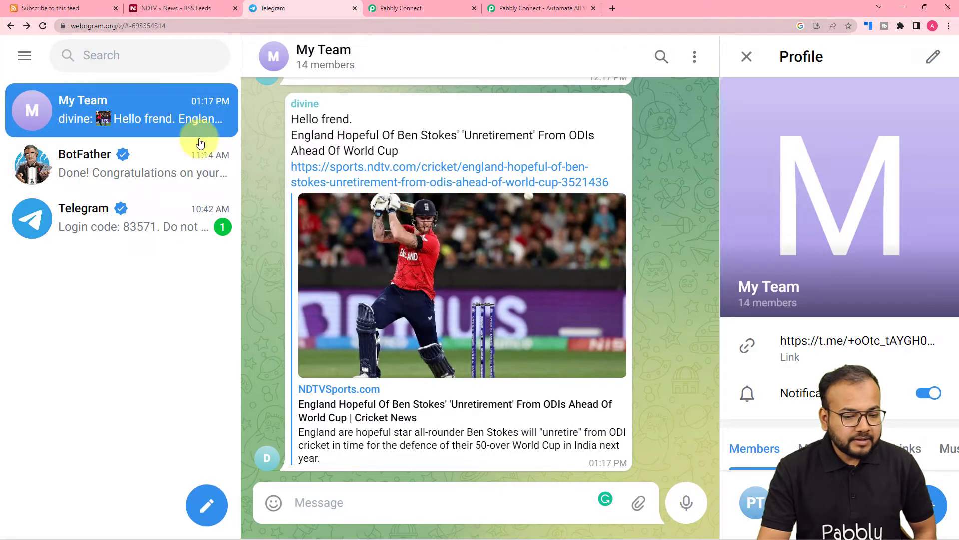
pyautogui.click(109, 58)
pyautogui.write('bot')
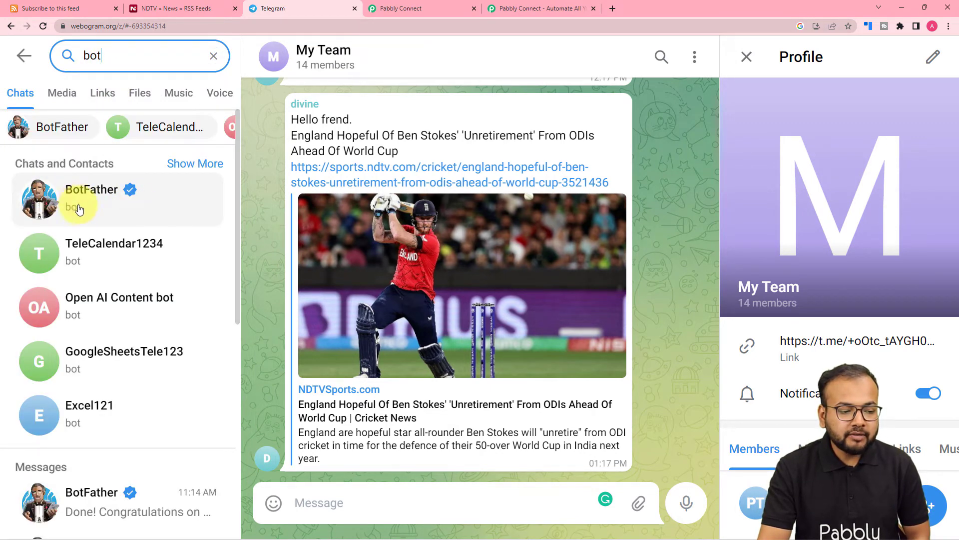
pyautogui.click(105, 207)
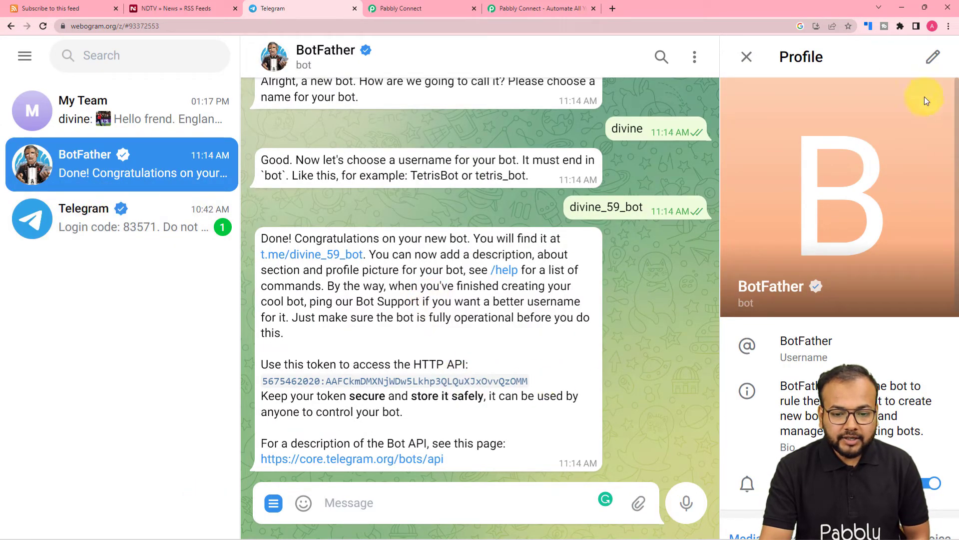
pyautogui.click(745, 57)
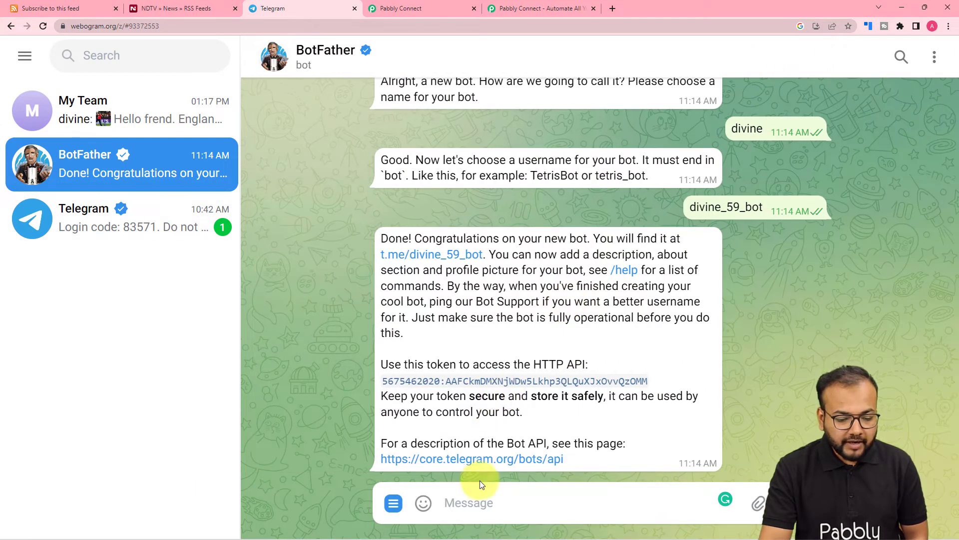
# Step: Send BotFather the /newbot command to start creating a new bot
pyautogui.write('/')
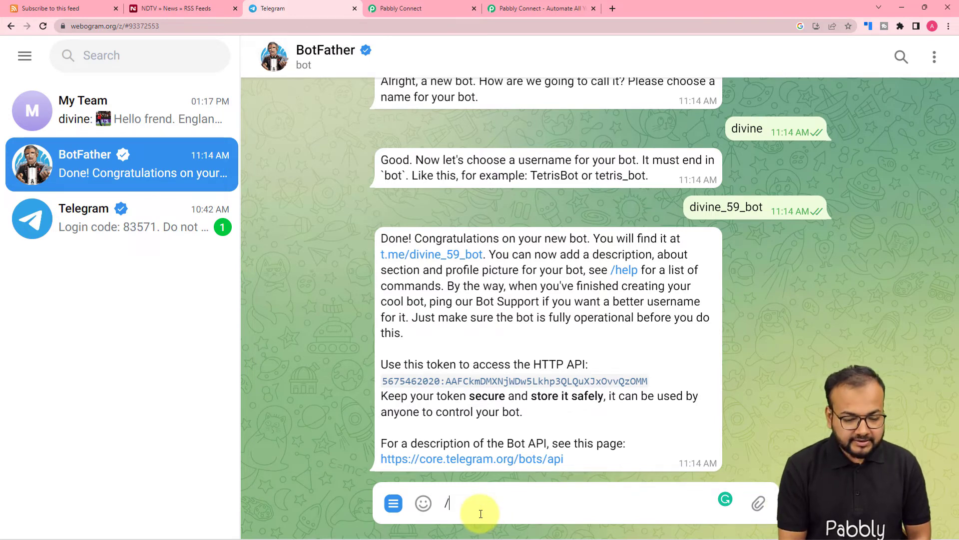
pyautogui.click(484, 325)
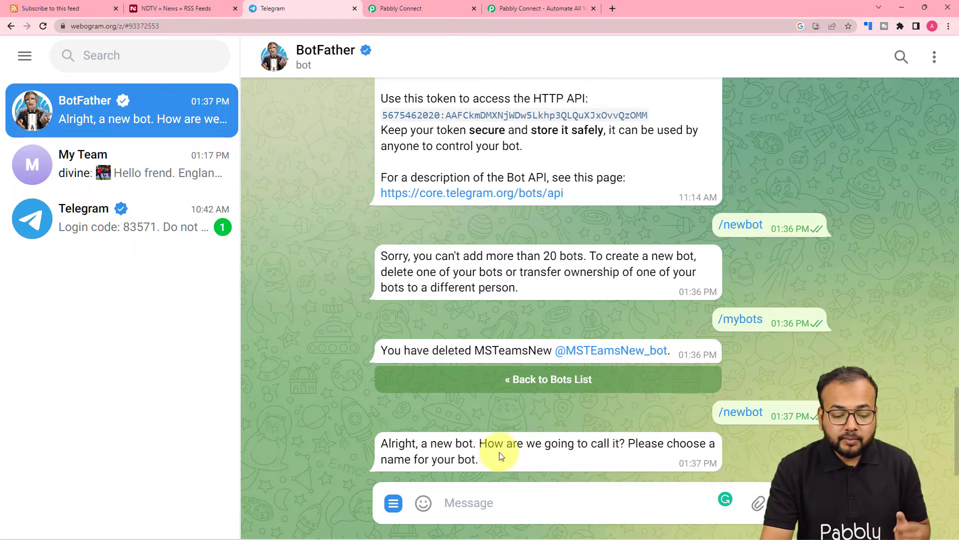
pyautogui.click(495, 511)
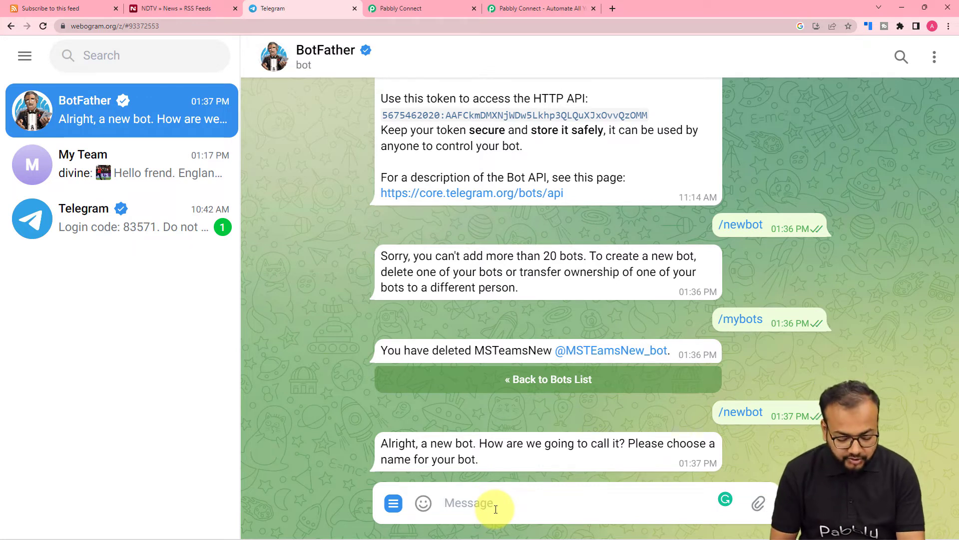
# Step: Name the new bot RSS in the BotFather chat
pyautogui.write('r')
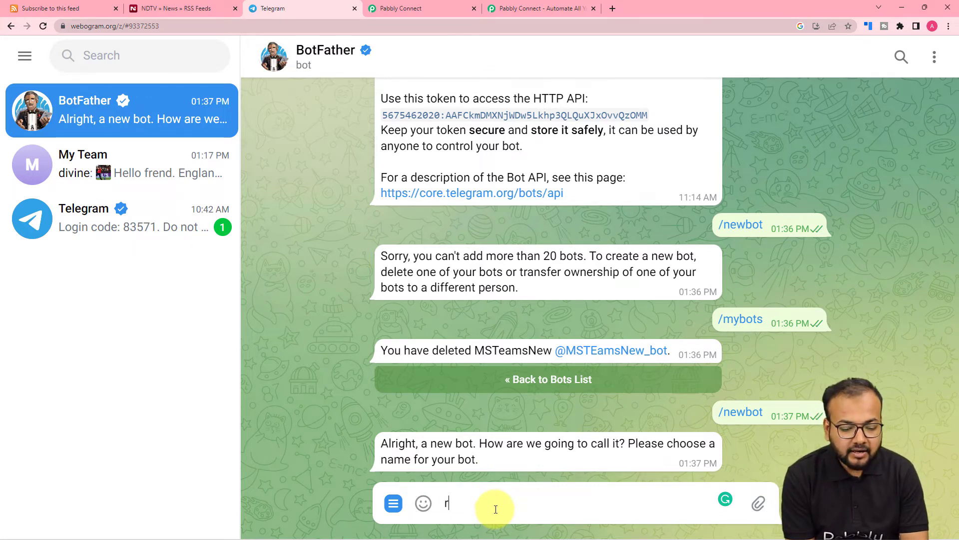
pyautogui.press('BackSpace')
pyautogui.write('RR')
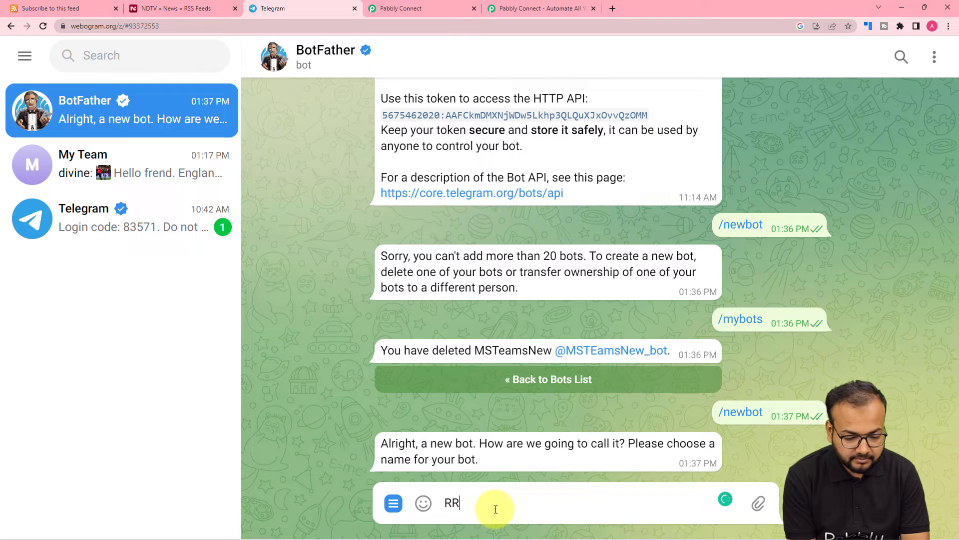
pyautogui.write('SS')
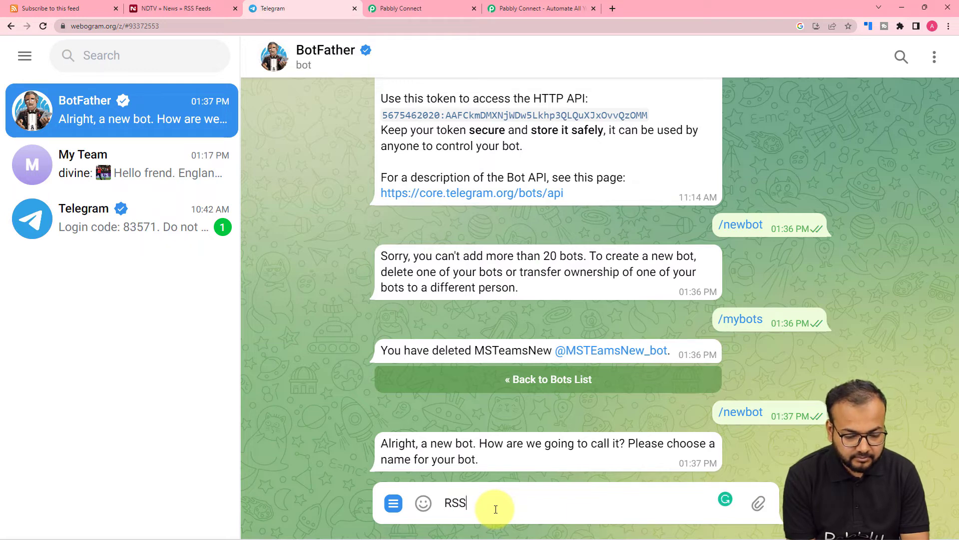
pyautogui.press('Return')
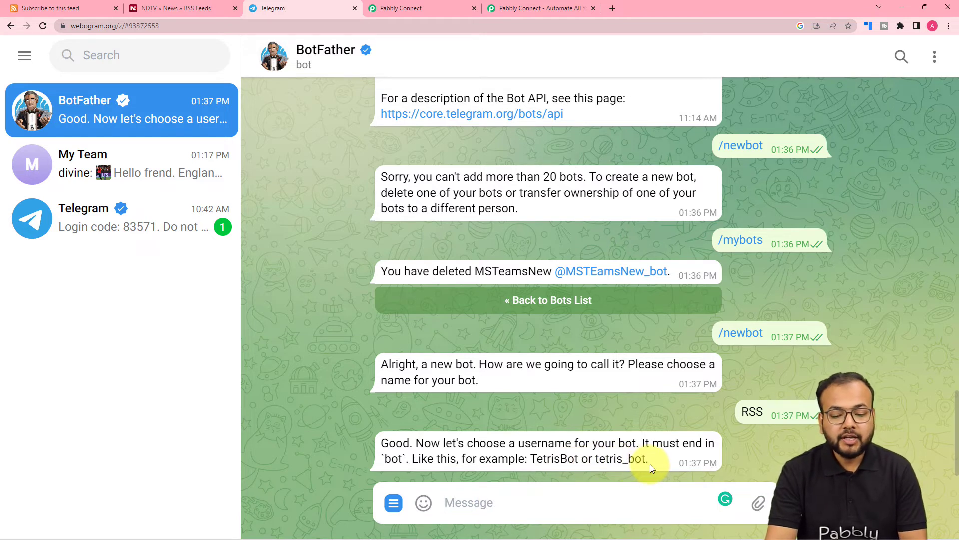
# Step: Try usernames RSS_bot and RSS_1_bot, both taken, then settle on RSSfeed_1_bot
pyautogui.write('RSS')
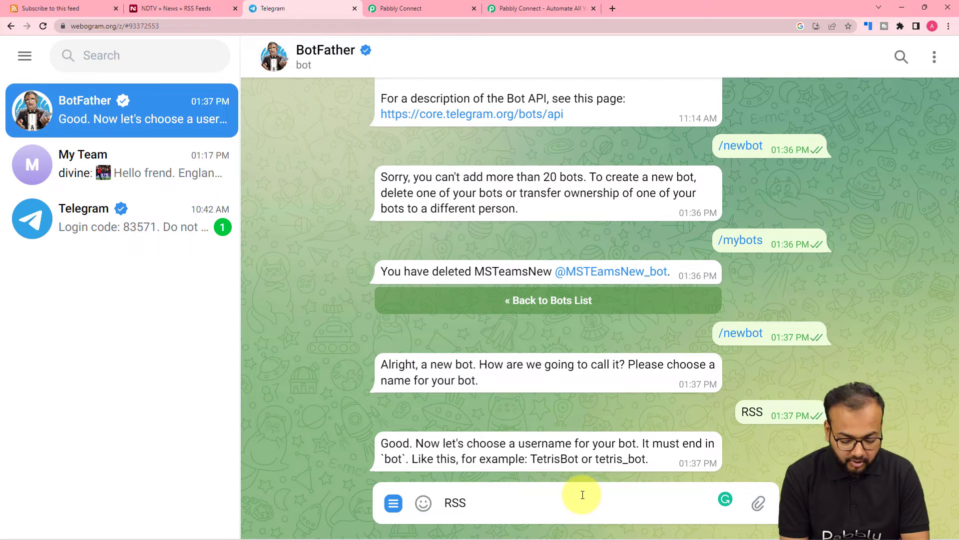
pyautogui.write('_bot')
pyautogui.press('Return')
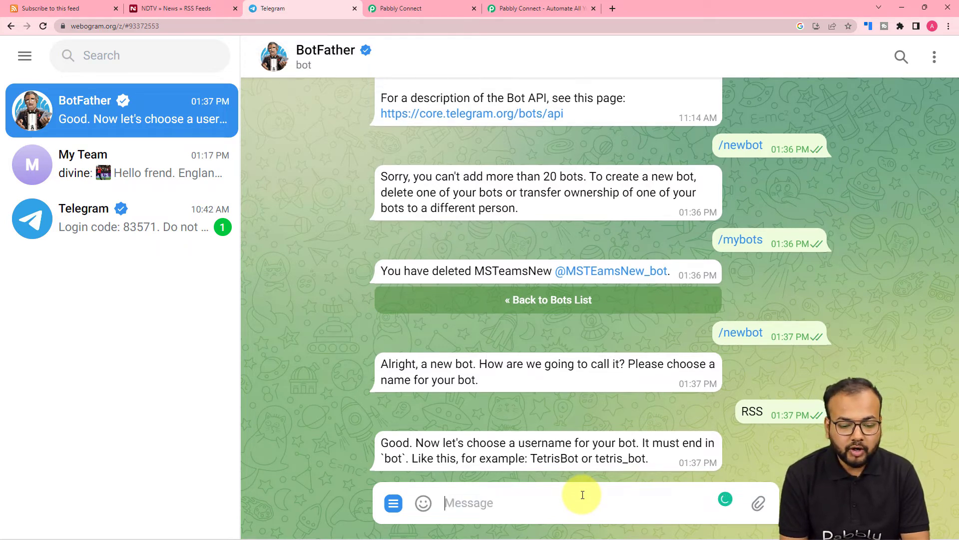
pyautogui.write('RSS')
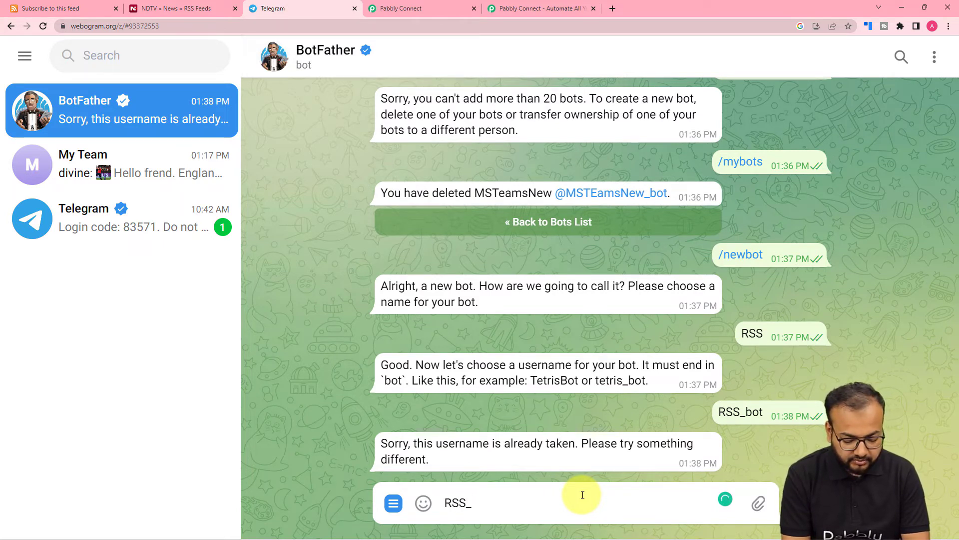
pyautogui.write('_1_')
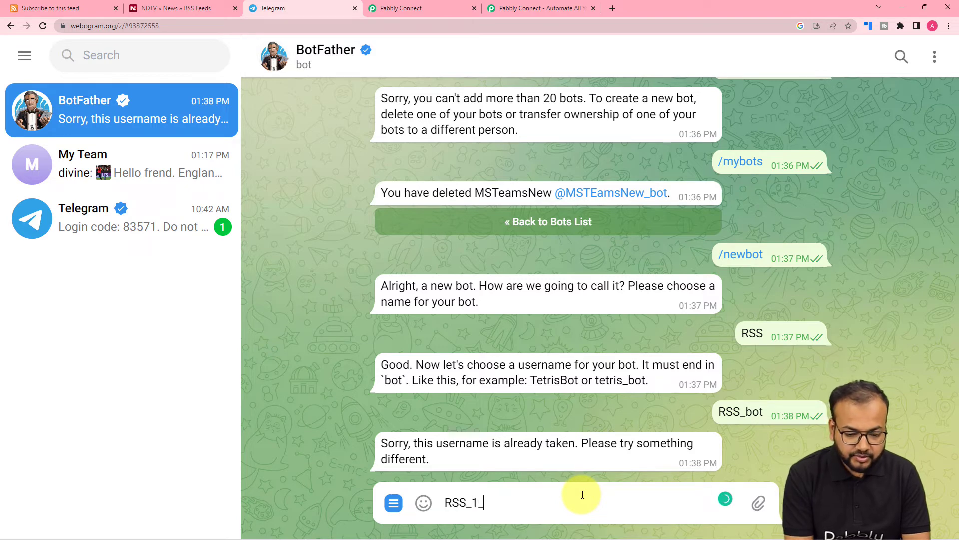
pyautogui.write('bot')
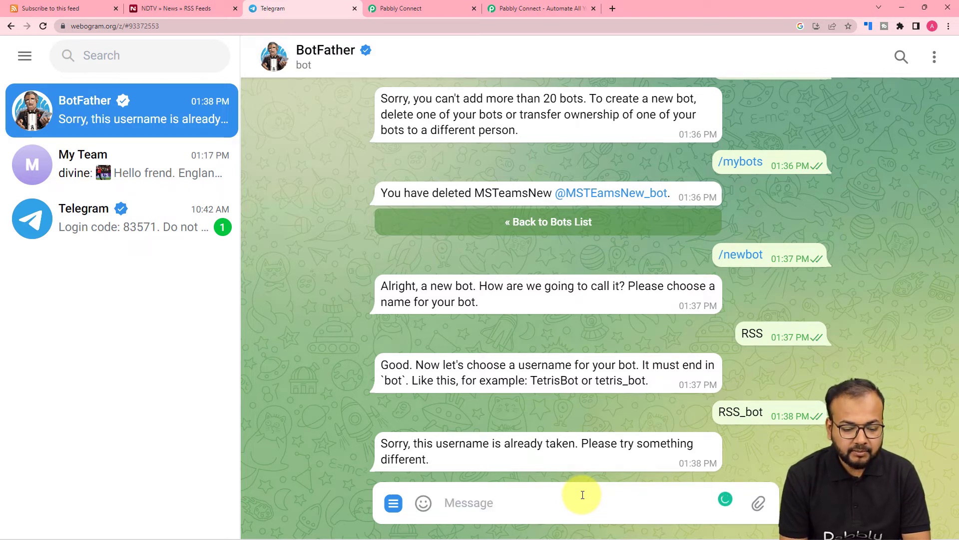
pyautogui.press('Return')
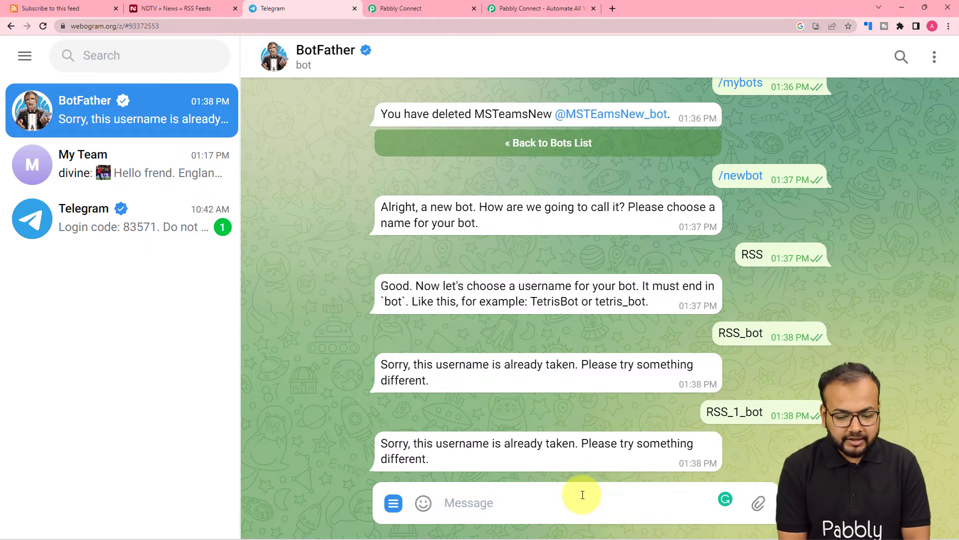
pyautogui.write('R')
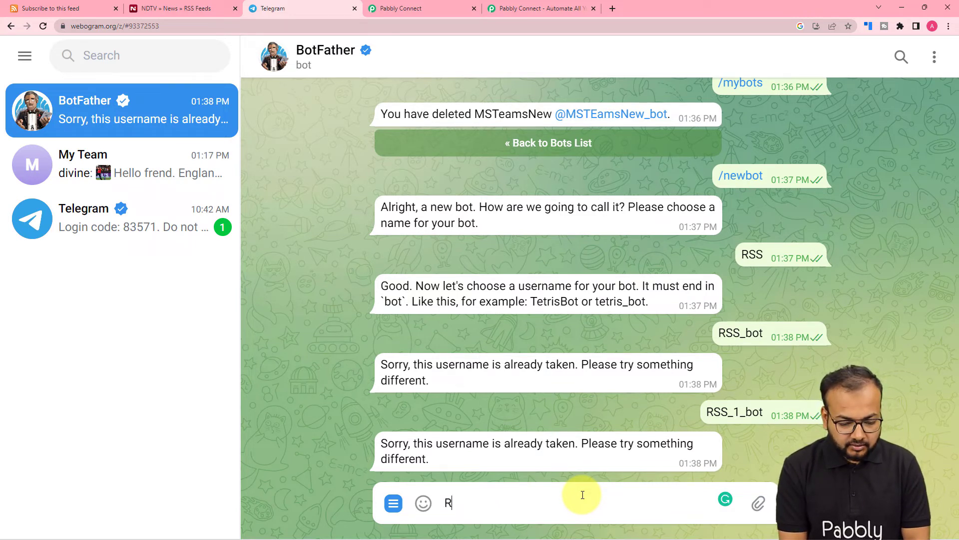
pyautogui.write('SSFe')
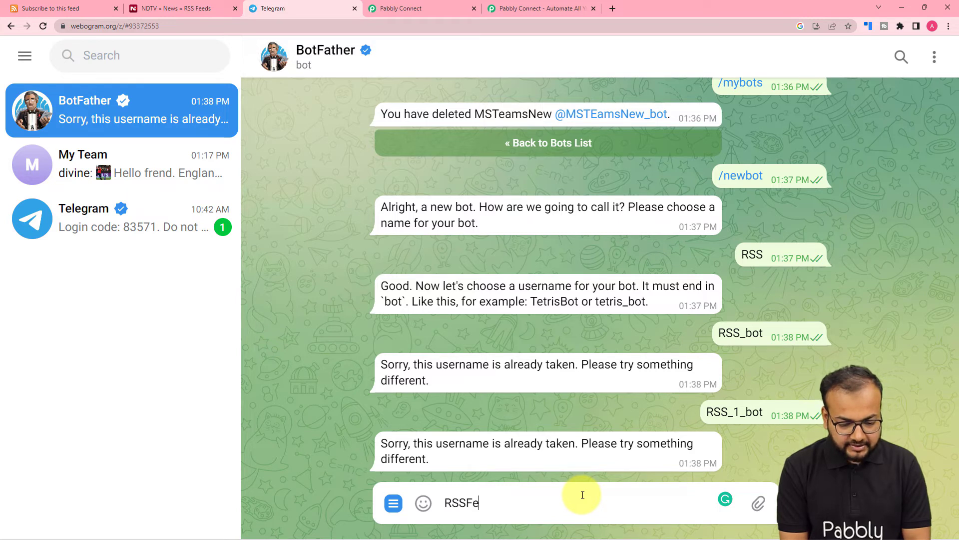
pyautogui.write('eed_1')
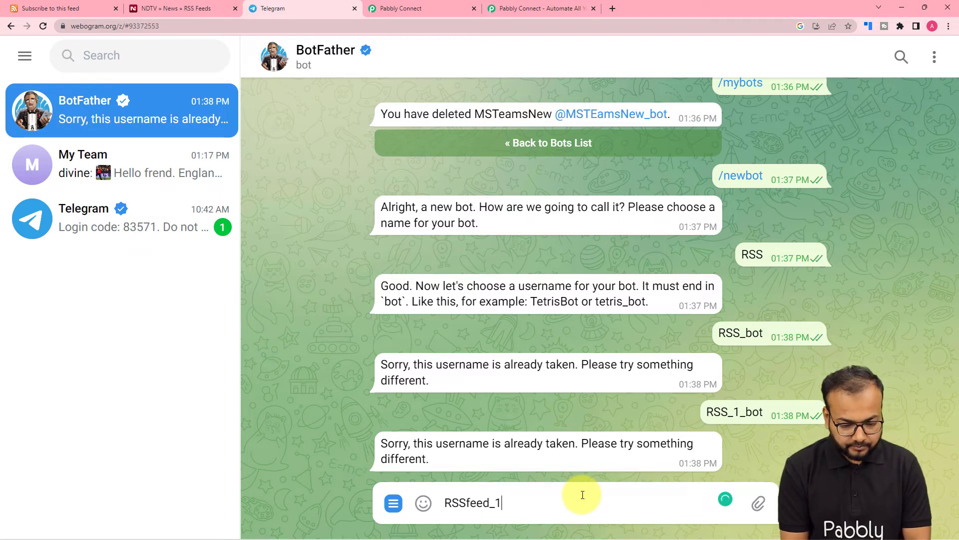
pyautogui.write('_bot')
pyautogui.press('Return')
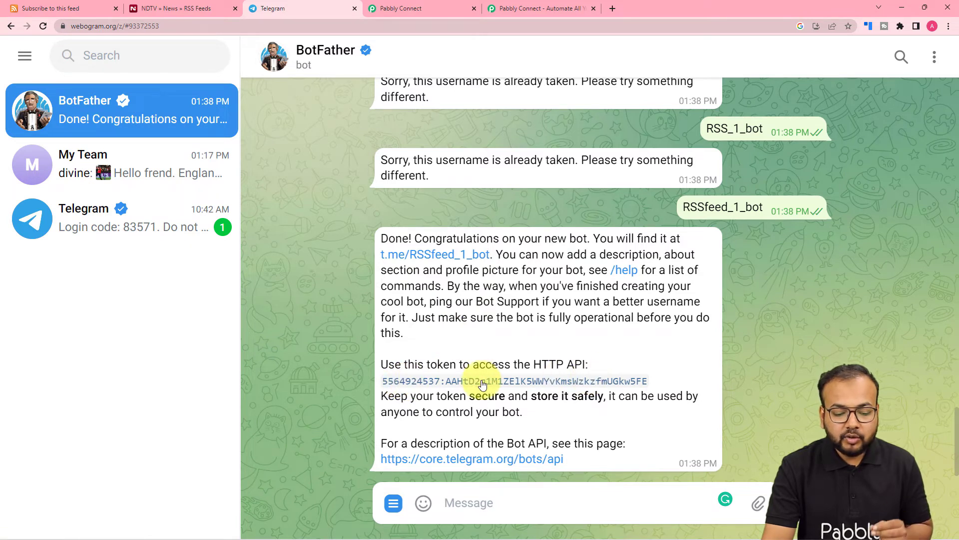
# Step: Copy RSSfeed_1_bot's HTTP API token from BotFather's reply and return to Pabbly Connect
pyautogui.moveTo(383, 385); pyautogui.dragTo(647, 389)
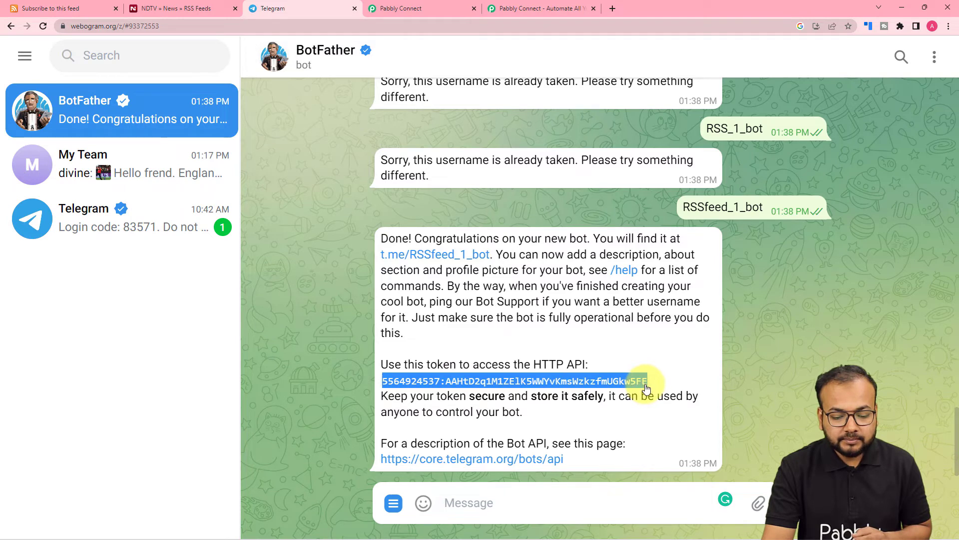
pyautogui.hotkey('ctrl', 'c')
pyautogui.rightClick(647, 389)
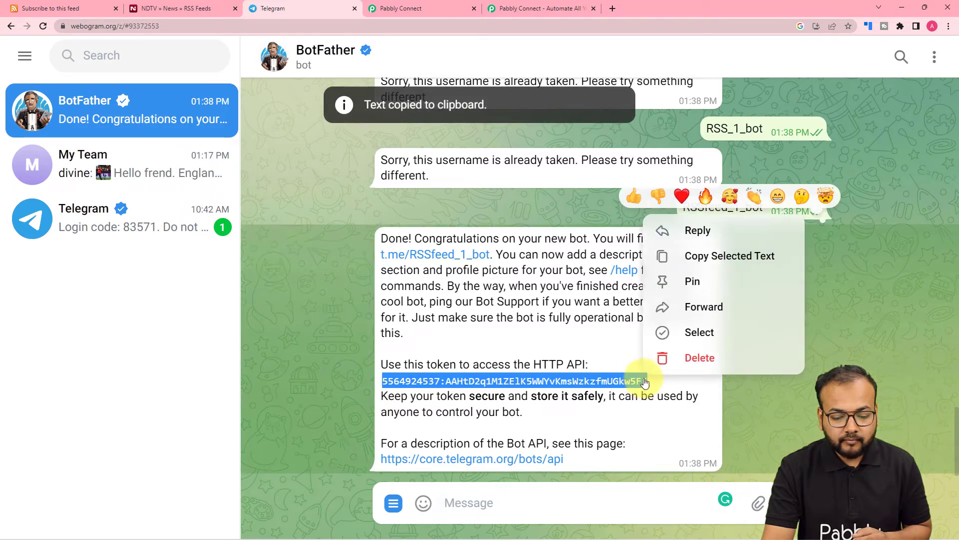
pyautogui.click(712, 255)
pyautogui.click(414, 9)
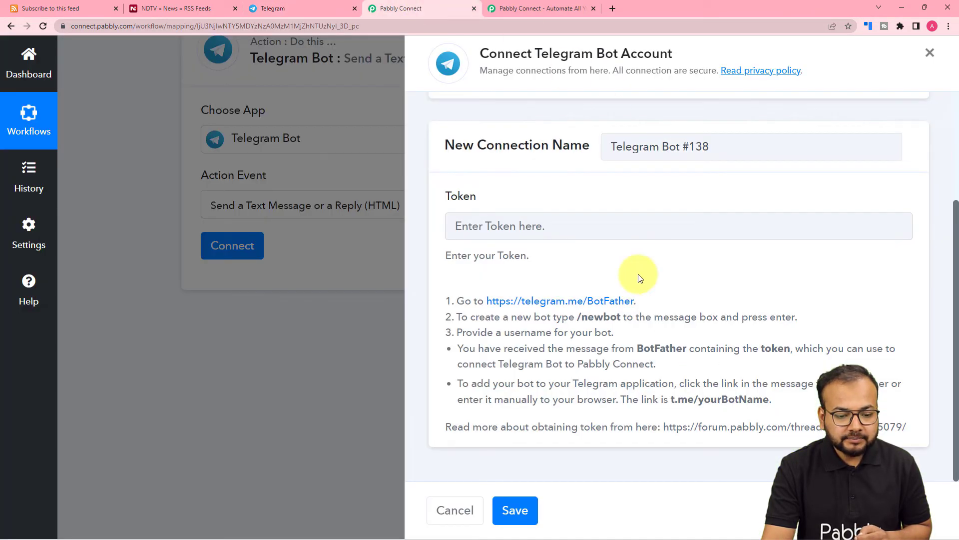
# Step: Paste the bot token into the Token field and save the Telegram Bot connection
pyautogui.rightClick(508, 228)
pyautogui.click(527, 308)
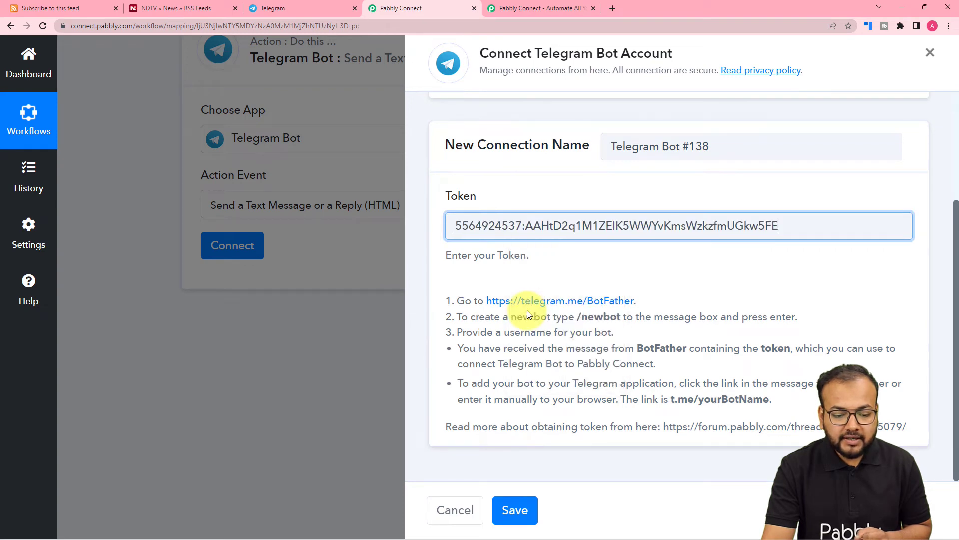
pyautogui.click(512, 509)
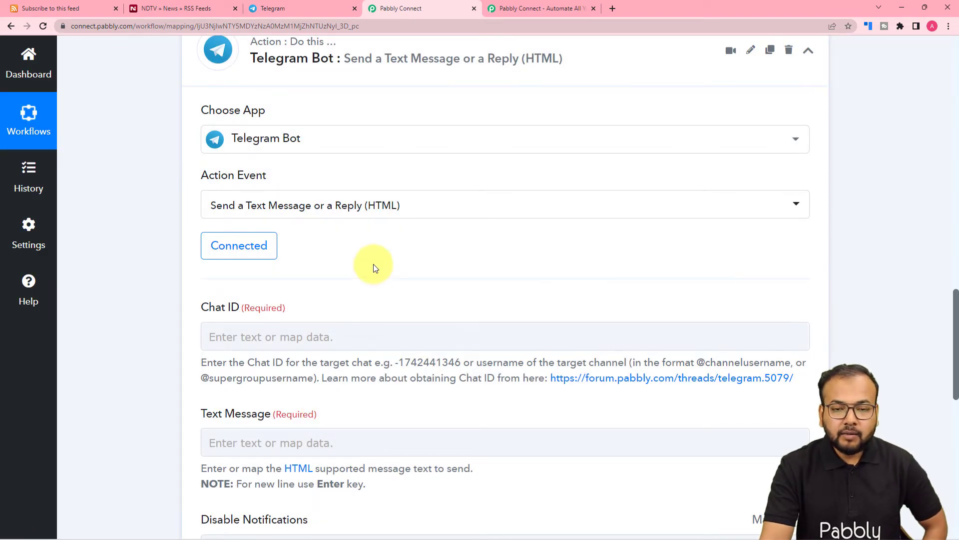
pyautogui.scroll(-2, 375, 264)
pyautogui.click(292, 238)
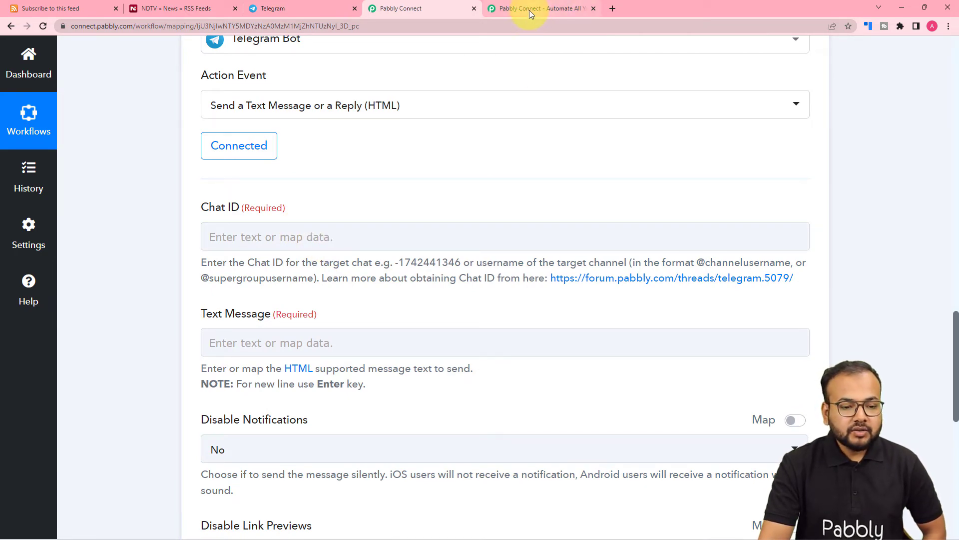
pyautogui.click(279, 8)
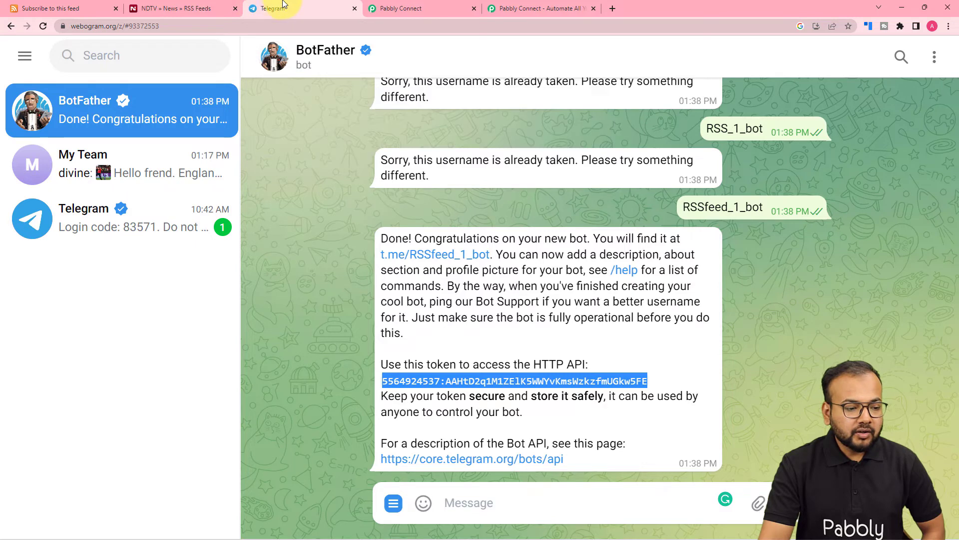
# Step: Copy the My Team group's chat ID -693354314 from its web address into Chat ID
pyautogui.click(102, 180)
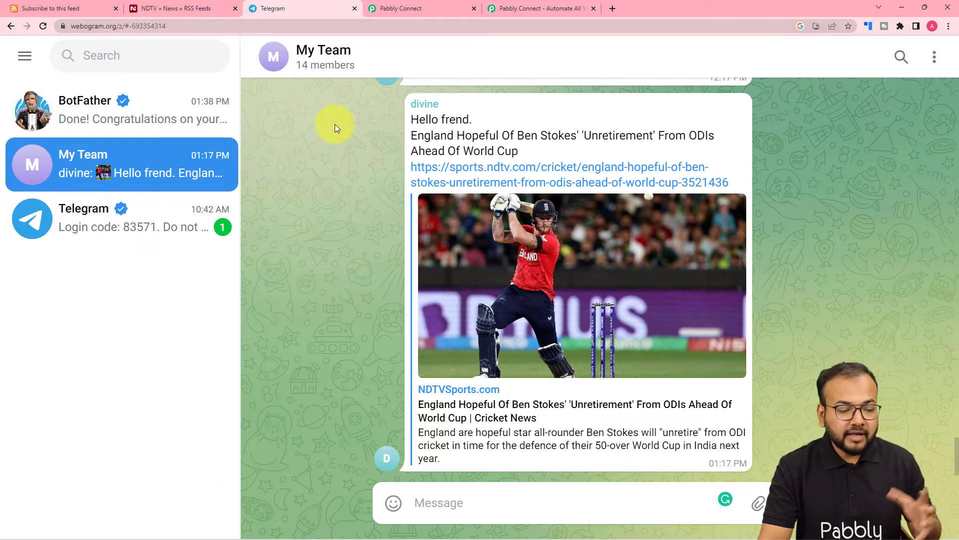
pyautogui.click(133, 29)
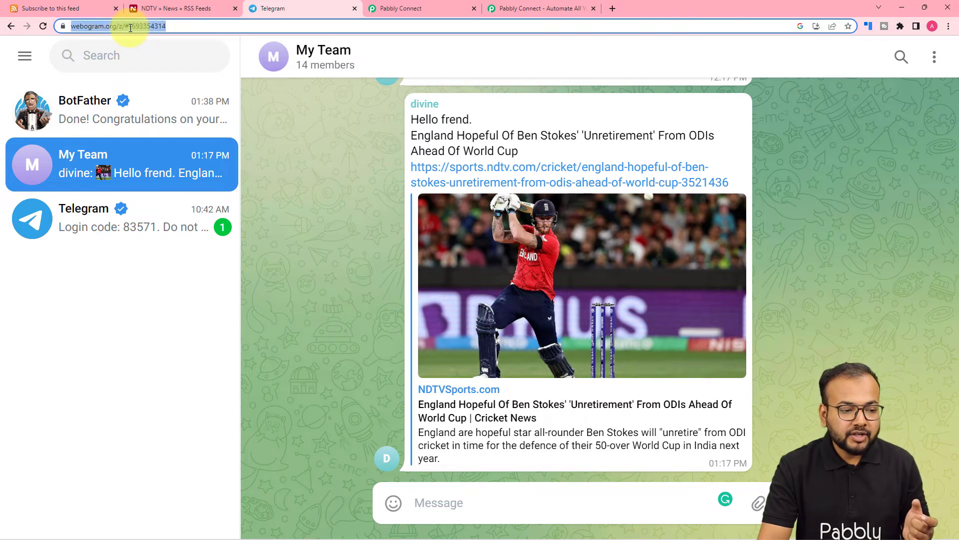
pyautogui.click(130, 28)
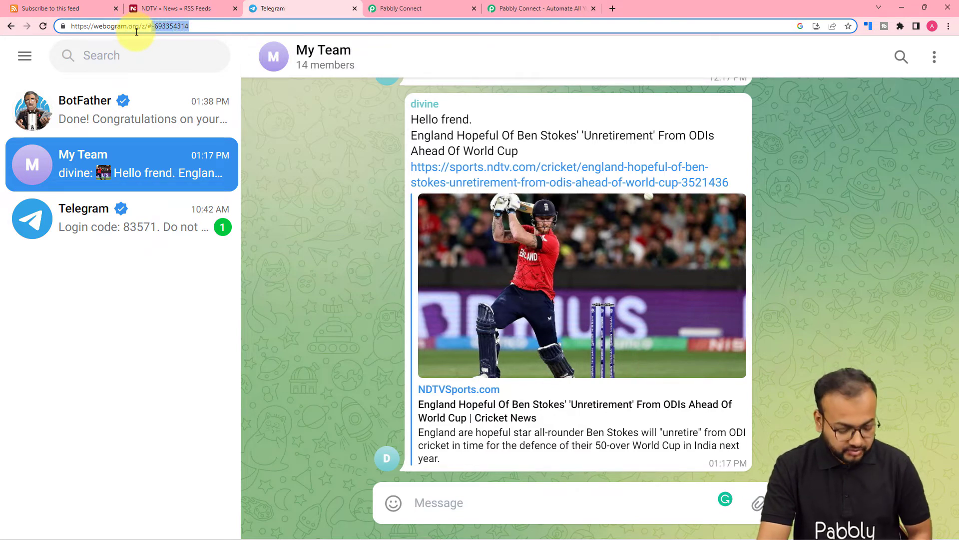
pyautogui.click(421, 9)
pyautogui.click(308, 246)
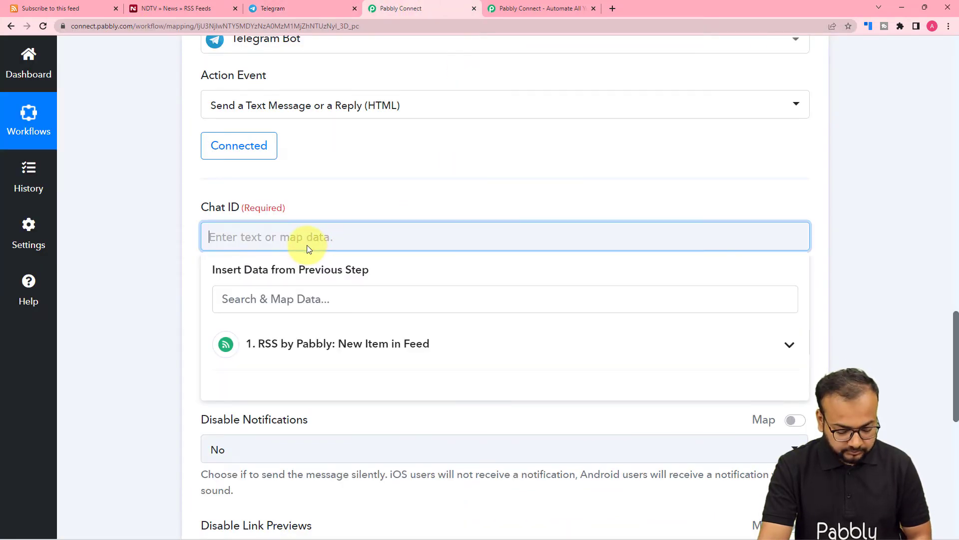
pyautogui.hotkey('ctrl', 'v')
pyautogui.click(174, 242)
pyautogui.scroll(-3, 174, 240)
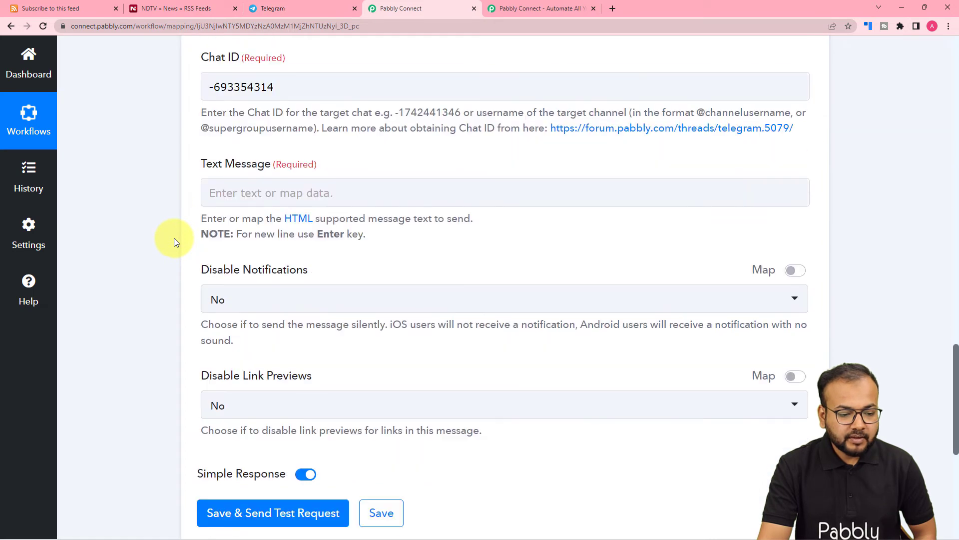
pyautogui.click(261, 192)
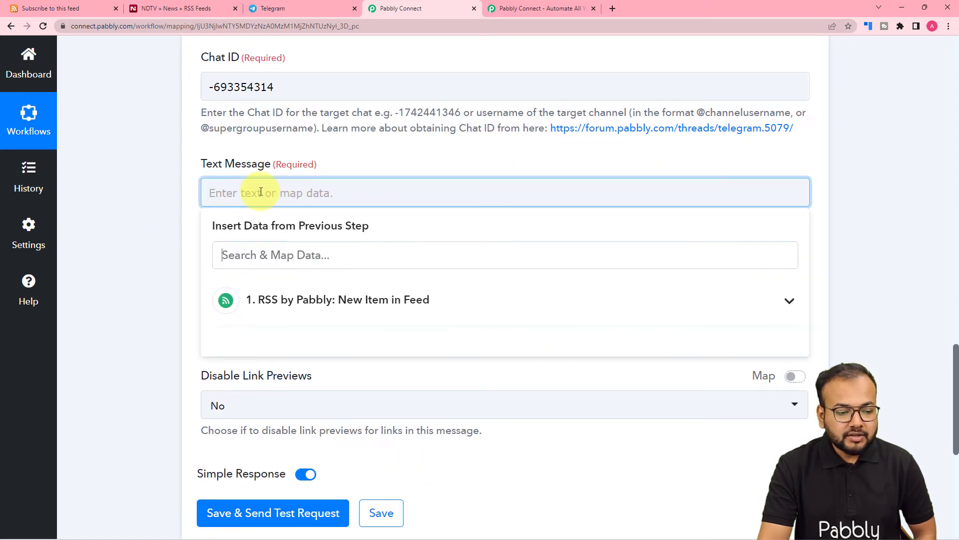
# Step: Paste 'Hello All. There is a new RSS feed for technology.' plus Title and Link labels
pyautogui.click(336, 150)
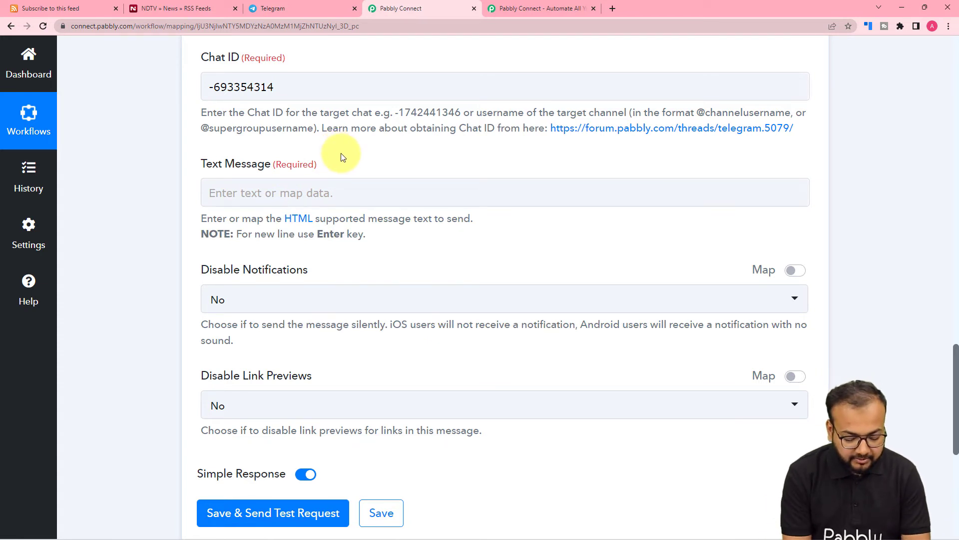
pyautogui.click(215, 190)
pyautogui.hotkey('ctrl', 'v')
pyautogui.click(225, 221)
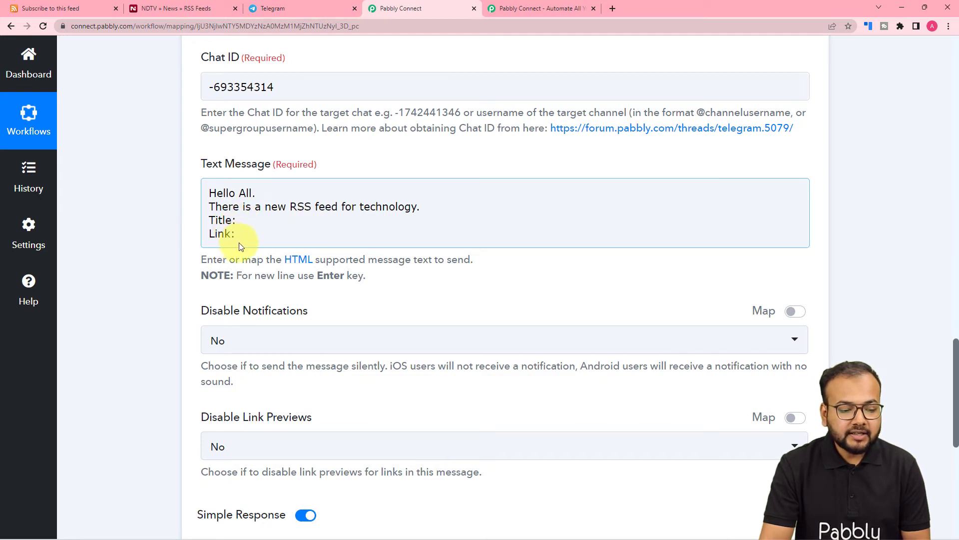
pyautogui.scroll(3, 268, 235)
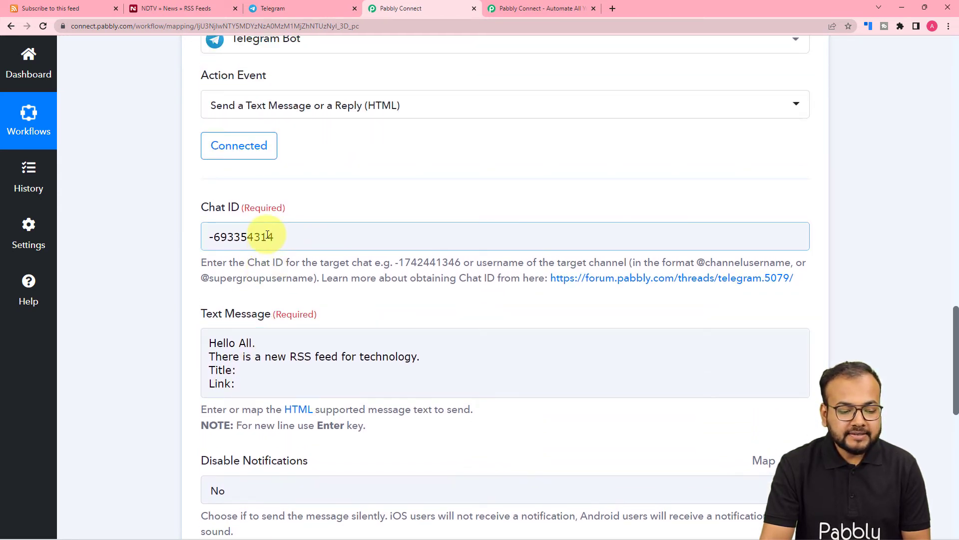
pyautogui.scroll(13, 268, 234)
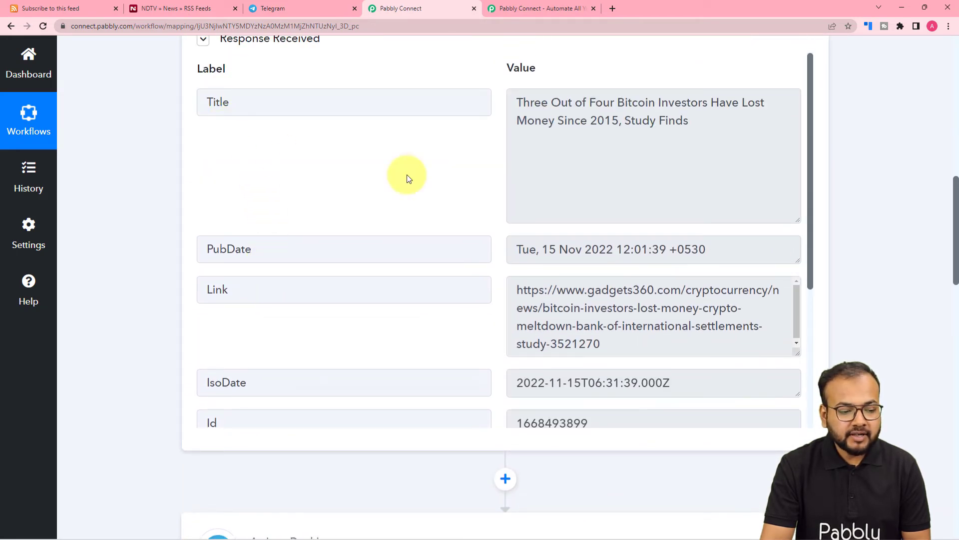
pyautogui.scroll(-2, 421, 270)
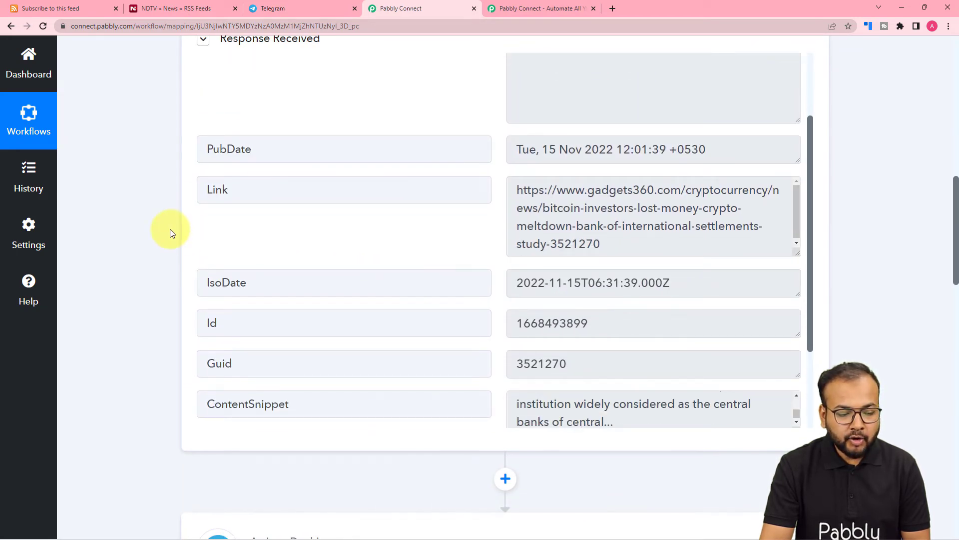
pyautogui.scroll(1, 220, 195)
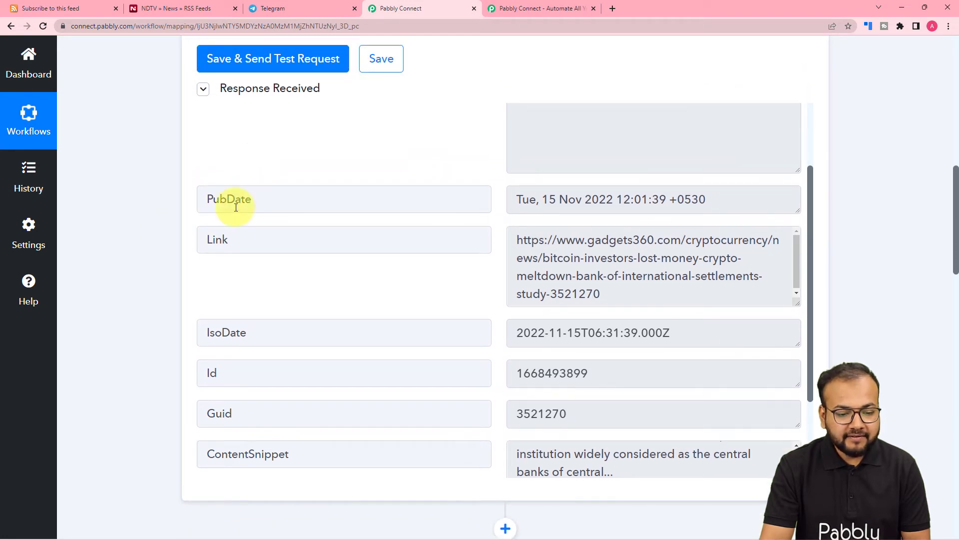
pyautogui.scroll(-6, 135, 232)
pyautogui.scroll(-7, 136, 232)
pyautogui.click(237, 319)
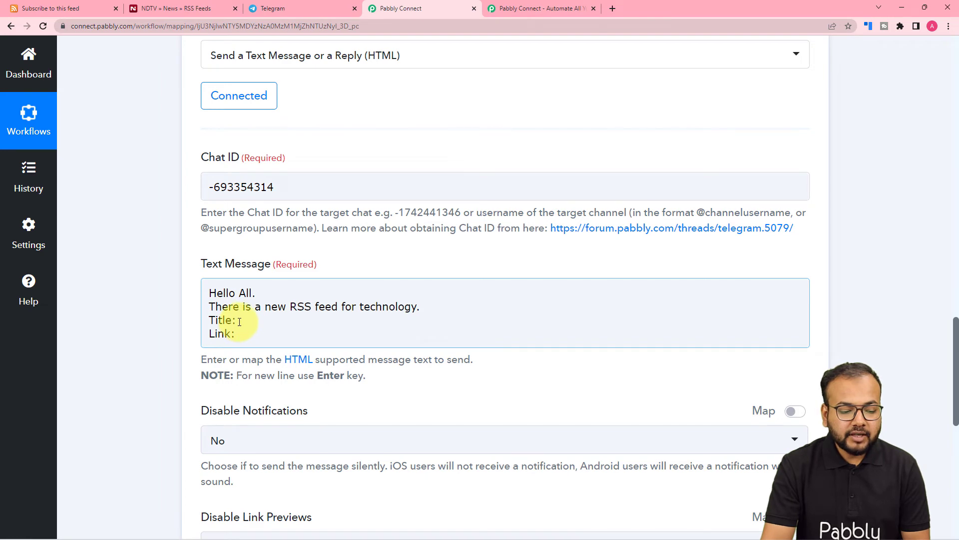
# Step: Insert the RSS trigger's Title after 'Title:' and its Link after 'Link:' in the message
pyautogui.click(238, 321)
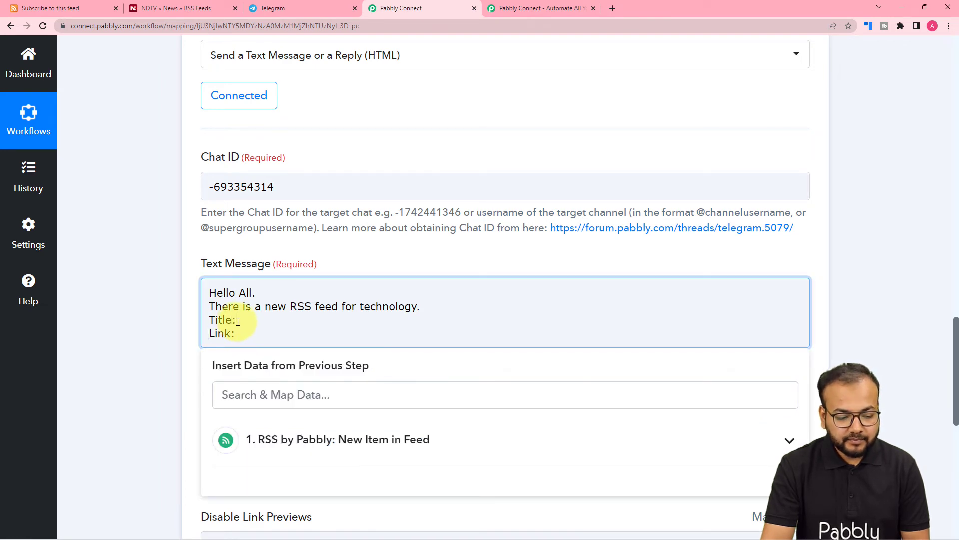
pyautogui.scroll(-4, 238, 322)
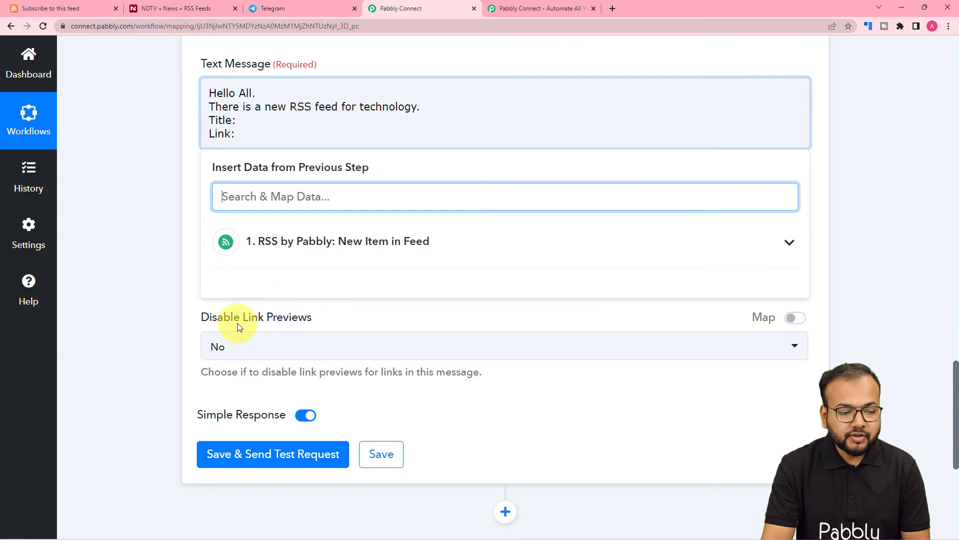
pyautogui.click(313, 256)
pyautogui.click(307, 285)
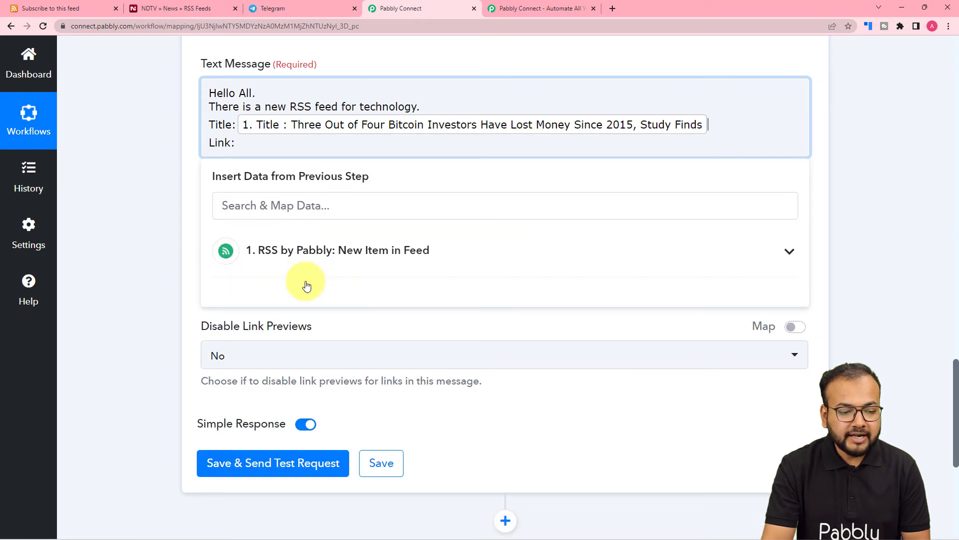
pyautogui.click(237, 144)
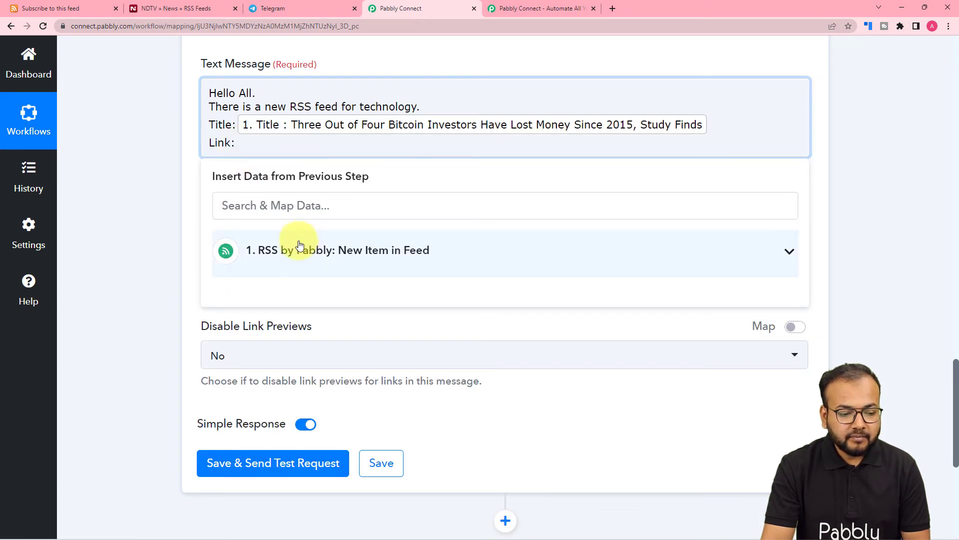
pyautogui.click(300, 248)
pyautogui.click(313, 348)
pyautogui.click(152, 201)
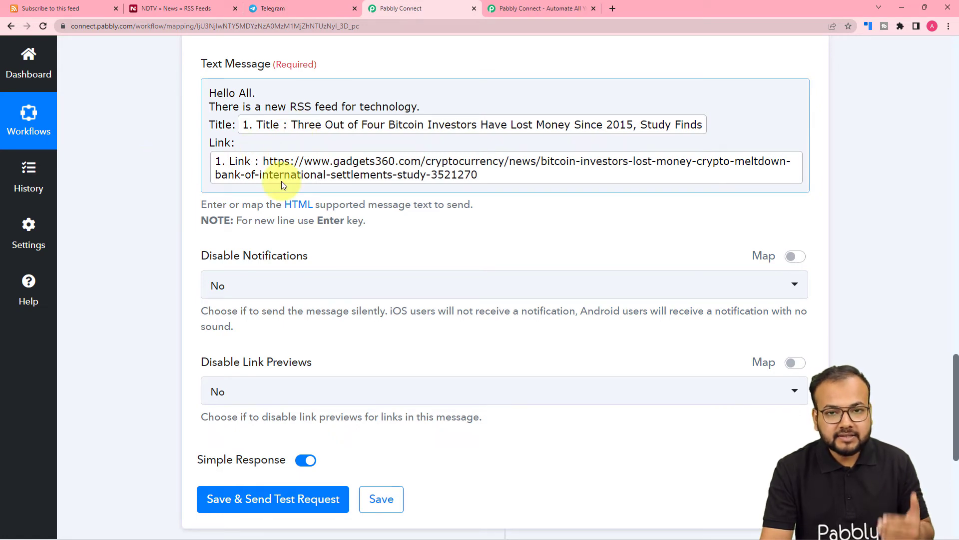
pyautogui.scroll(-3, 165, 224)
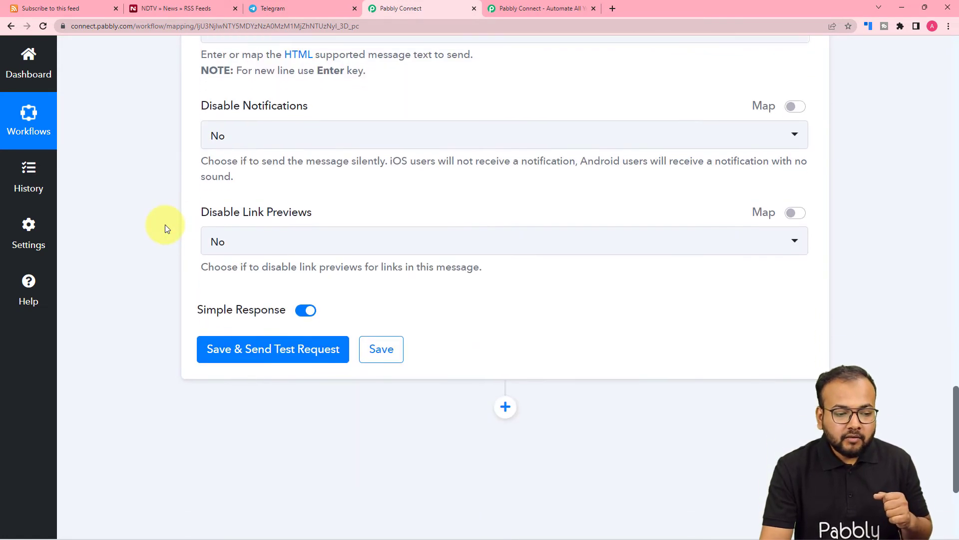
pyautogui.scroll(4, 164, 228)
pyautogui.scroll(4, 167, 224)
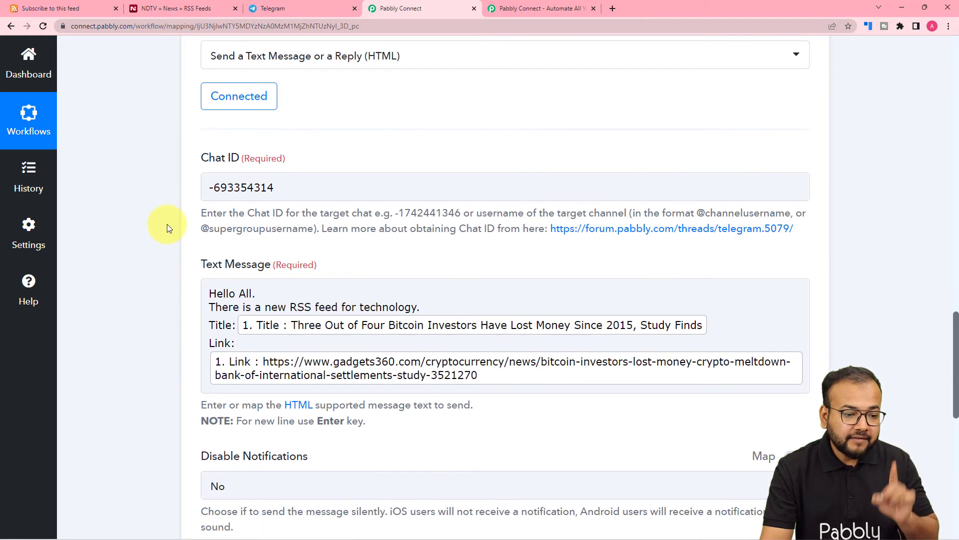
pyautogui.click(288, 7)
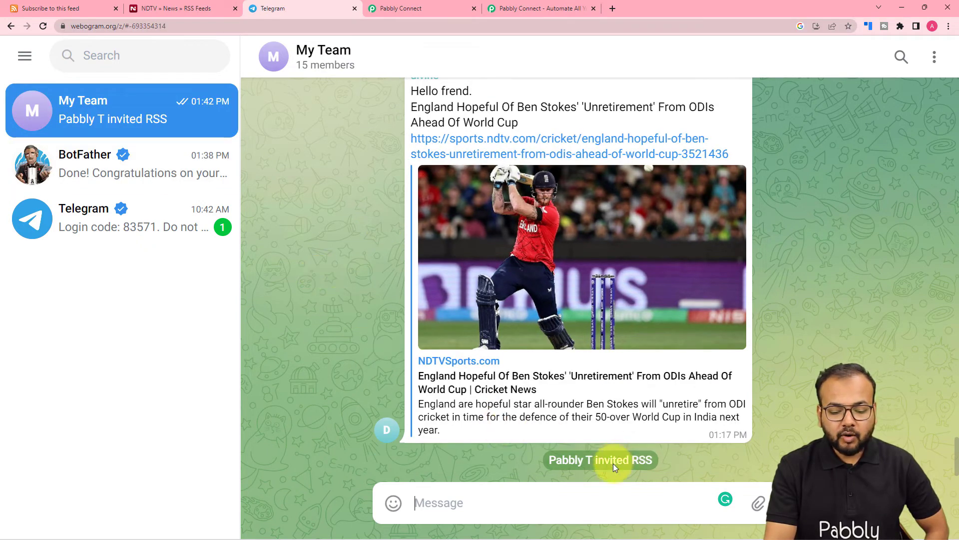
pyautogui.click(383, 7)
pyautogui.scroll(-5, 152, 160)
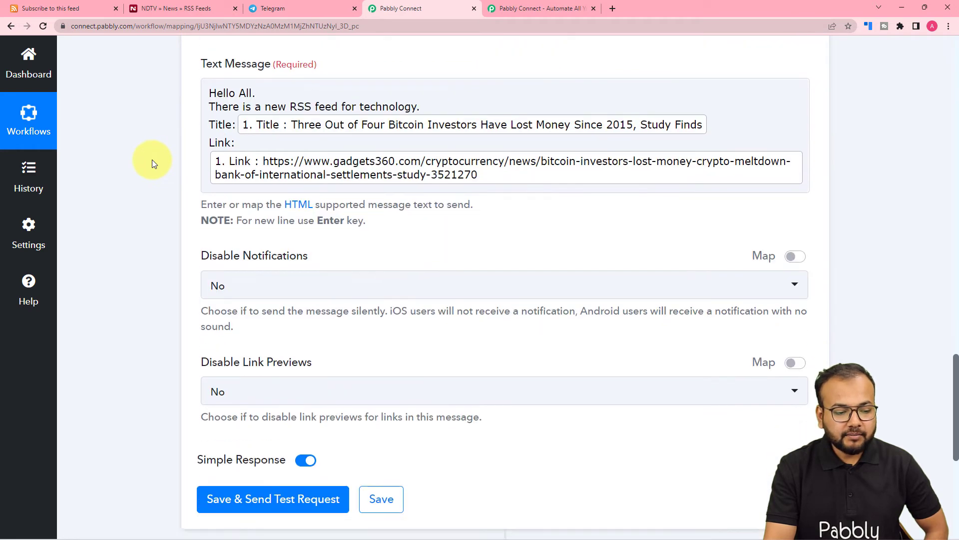
# Step: Set Disable Notifications and Disable Link Previews both to Yes
pyautogui.scroll(1, 152, 164)
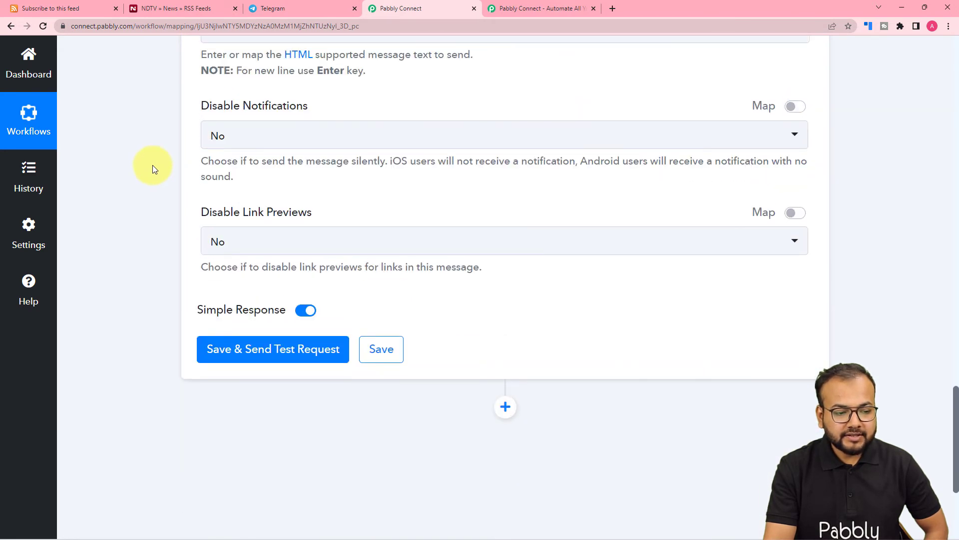
pyautogui.click(284, 144)
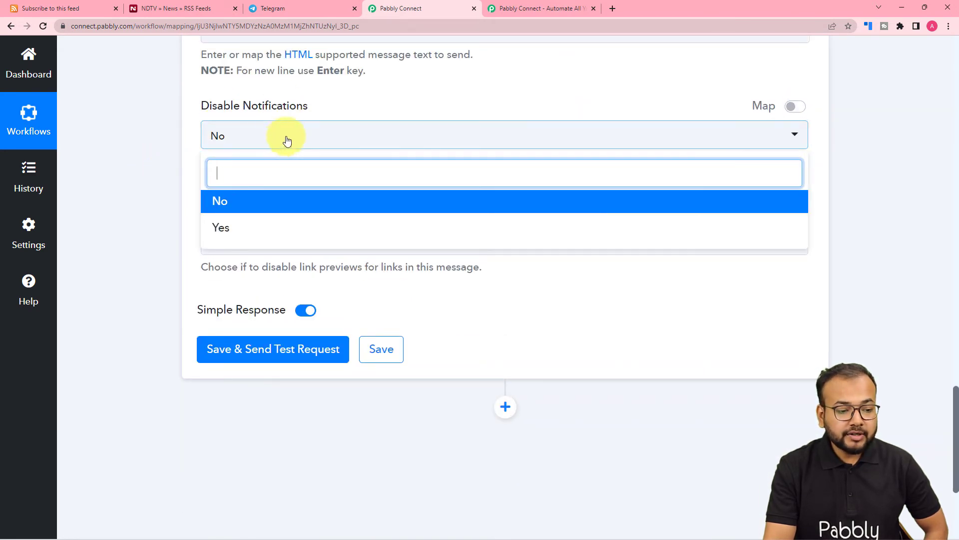
pyautogui.click(248, 225)
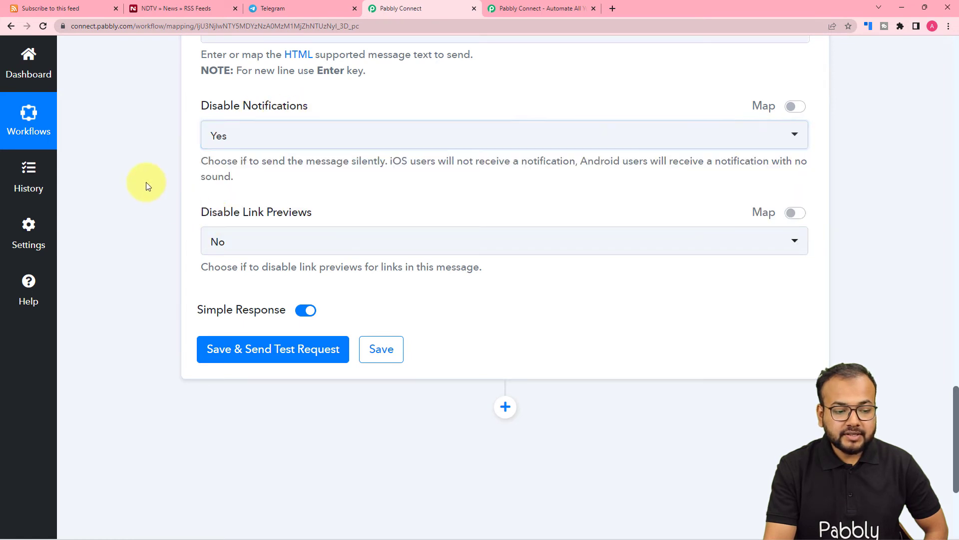
pyautogui.scroll(-1, 151, 190)
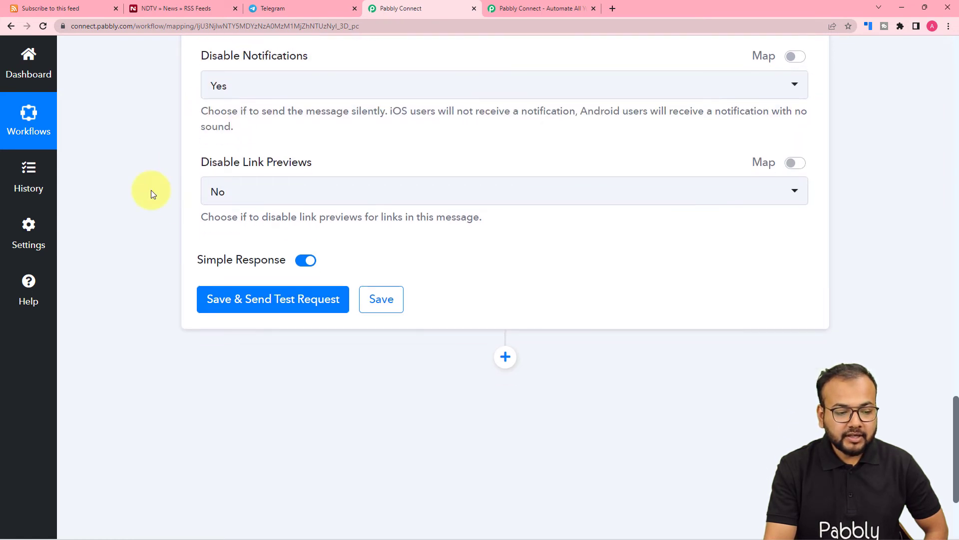
pyautogui.click(262, 191)
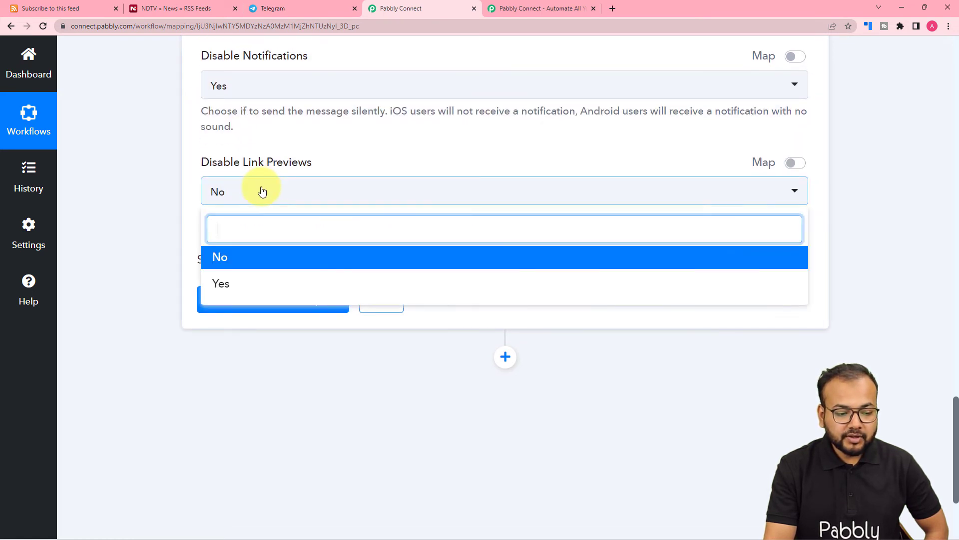
pyautogui.click(237, 283)
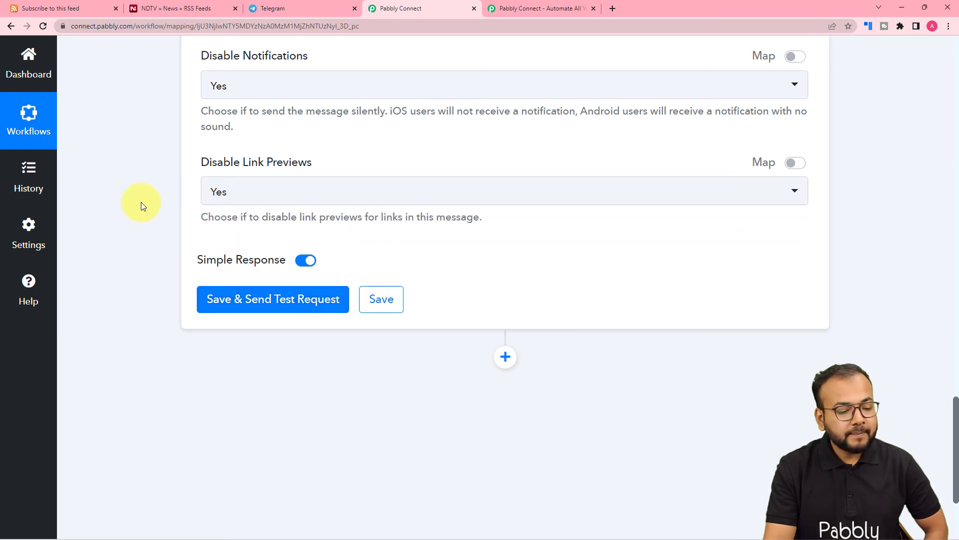
# Step: Save and send a test request, posting the RSS item to My Team
pyautogui.click(215, 304)
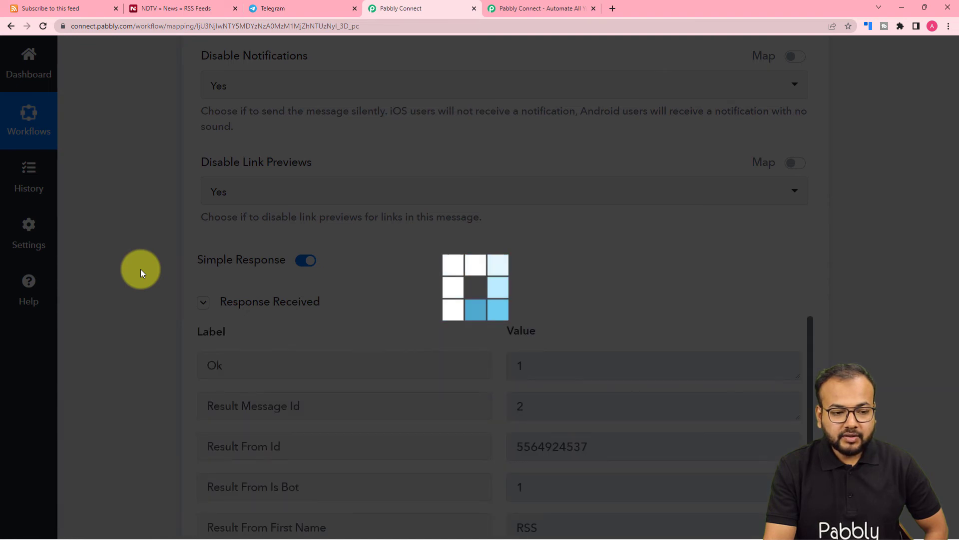
pyautogui.scroll(-3, 140, 269)
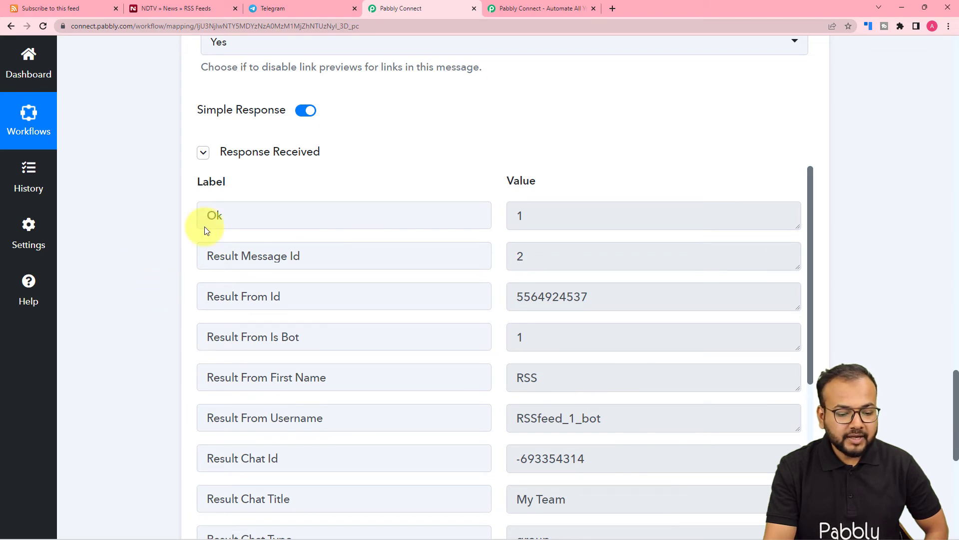
pyautogui.click(270, 8)
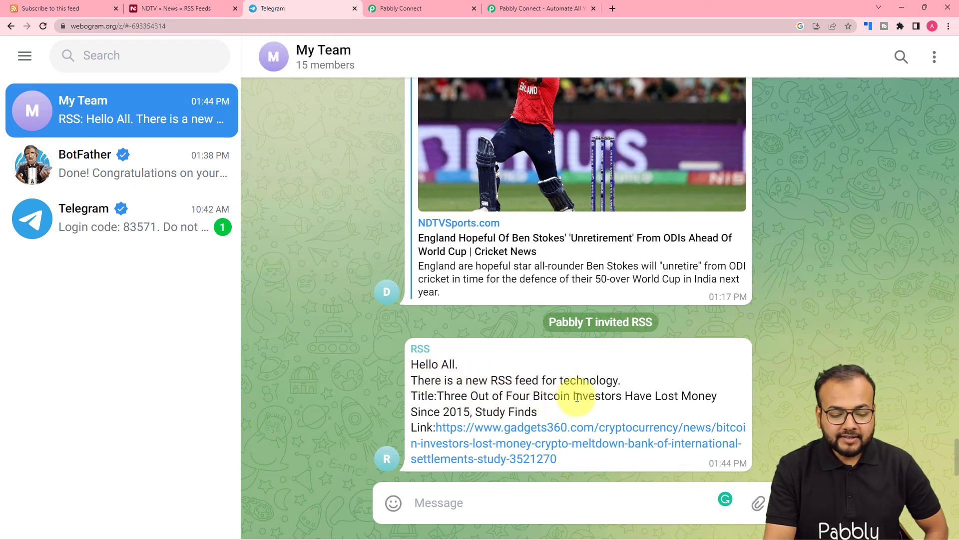
# Step: Open the posted Gadgets 360 Bitcoin article link from the bot's My Team message
pyautogui.click(504, 455)
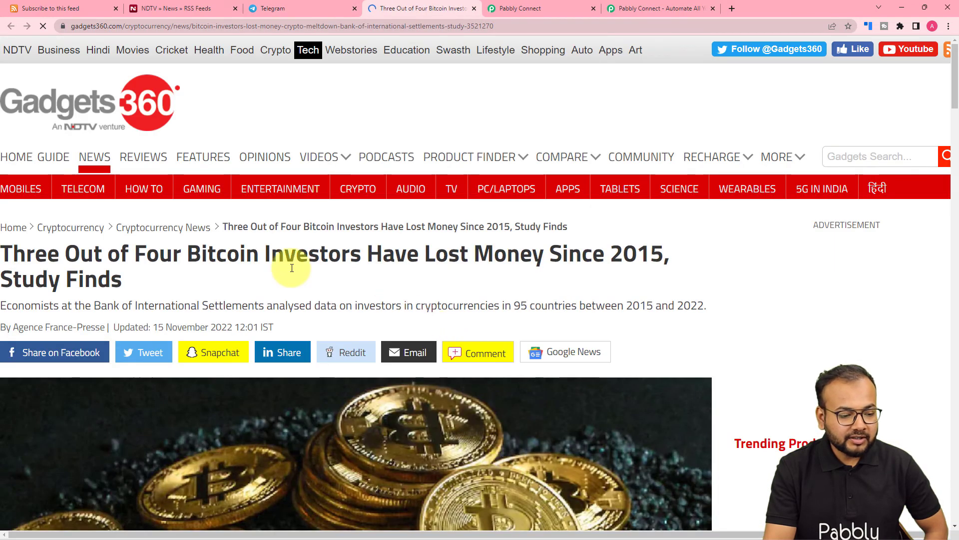
pyautogui.scroll(-7, 292, 267)
pyautogui.scroll(8, 290, 268)
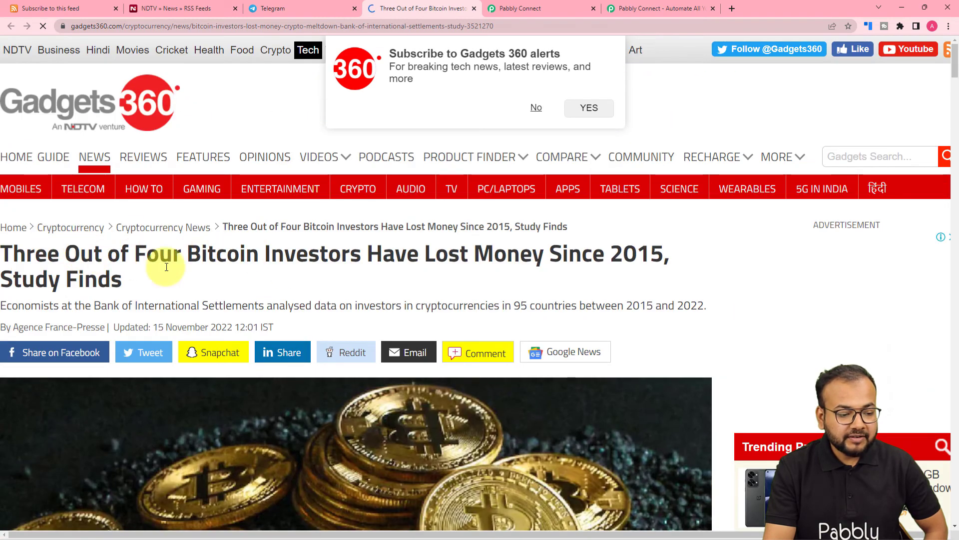
pyautogui.click(542, 9)
pyautogui.scroll(3, 493, 130)
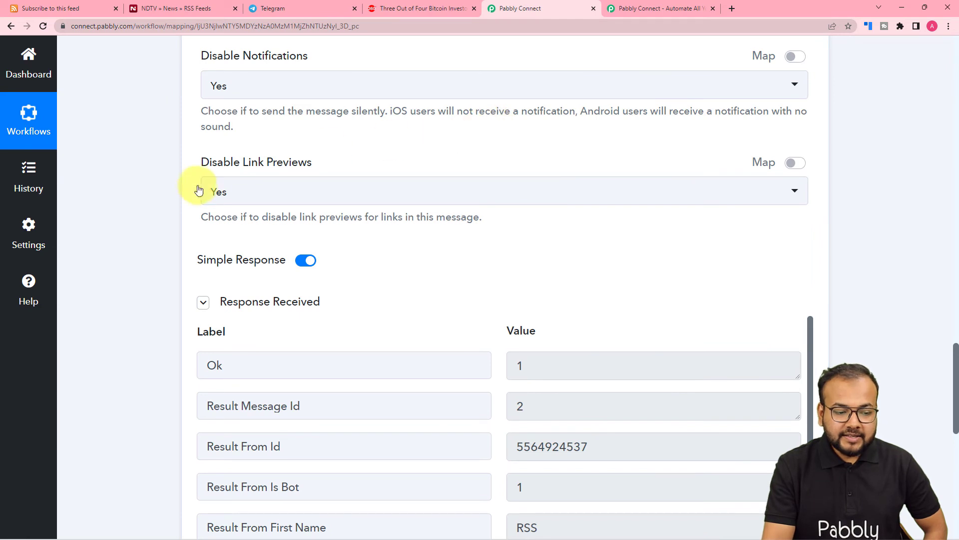
# Step: Set Disable Link Previews to No and resend the test request to My Team
pyautogui.click(249, 198)
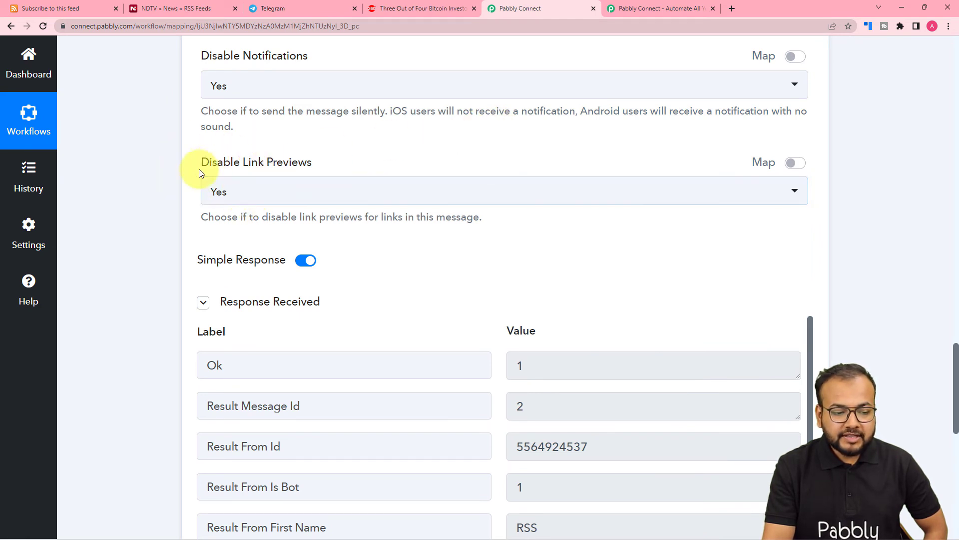
pyautogui.click(322, 196)
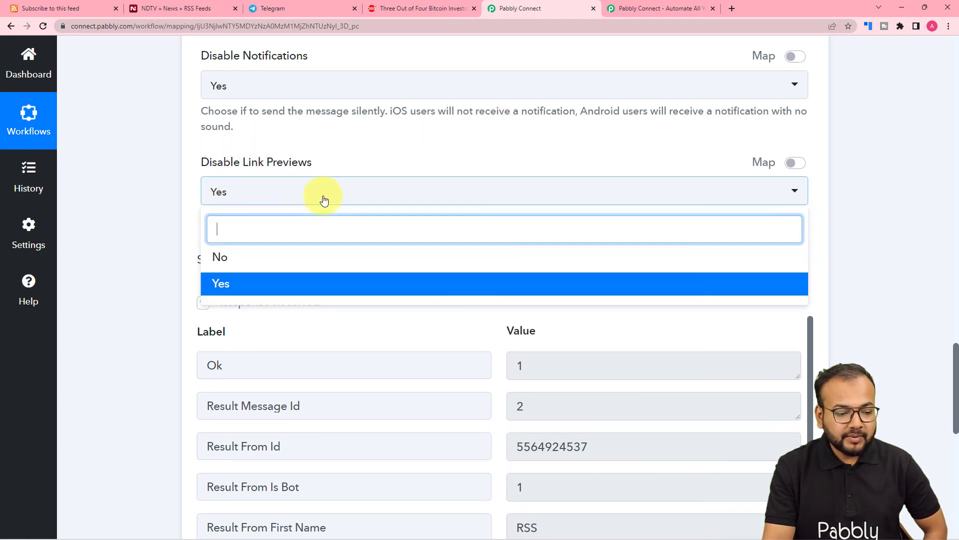
pyautogui.click(263, 257)
pyautogui.scroll(-6, 186, 219)
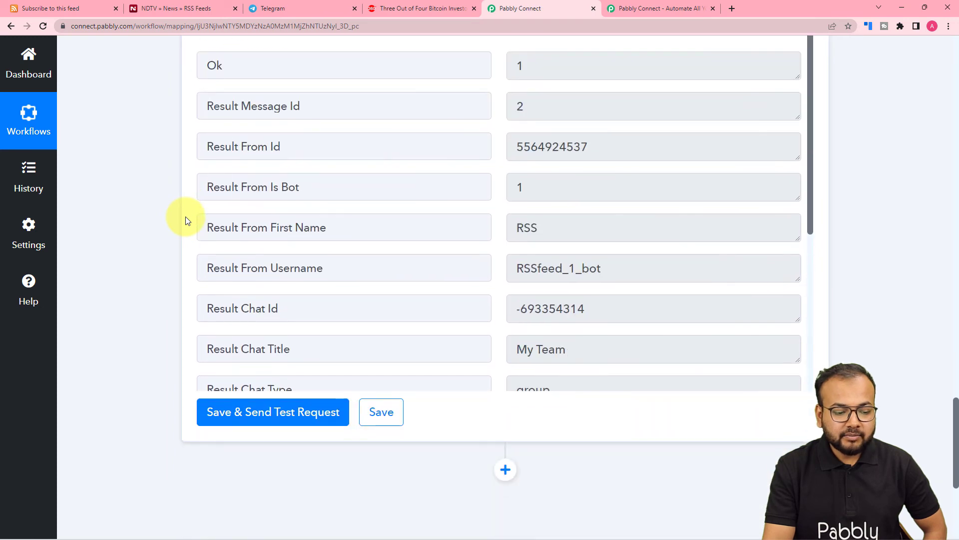
pyautogui.click(235, 418)
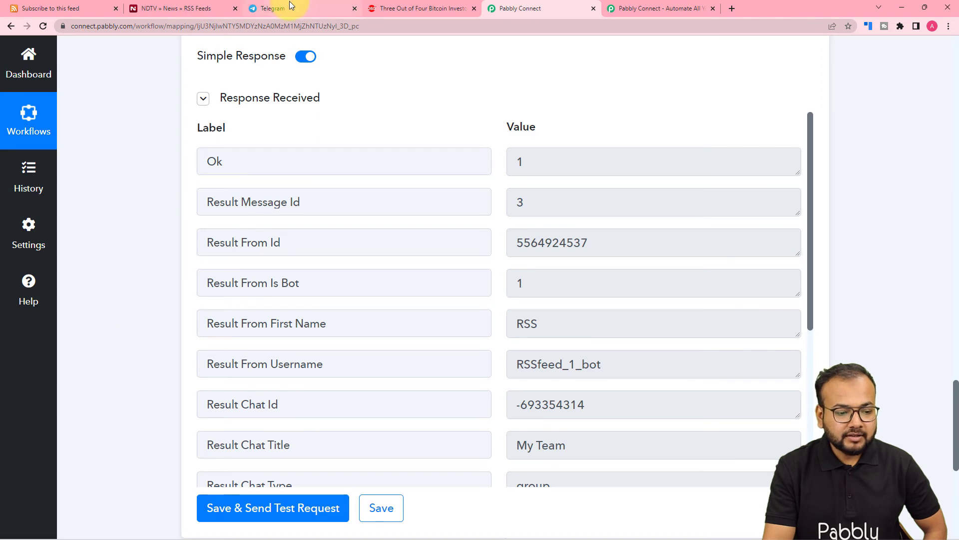
pyautogui.click(290, 2)
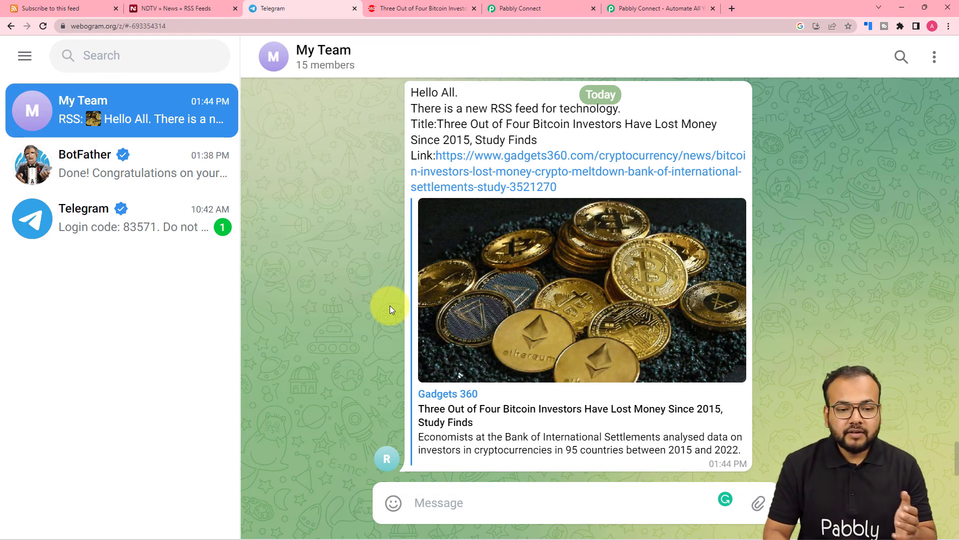
pyautogui.click(211, 7)
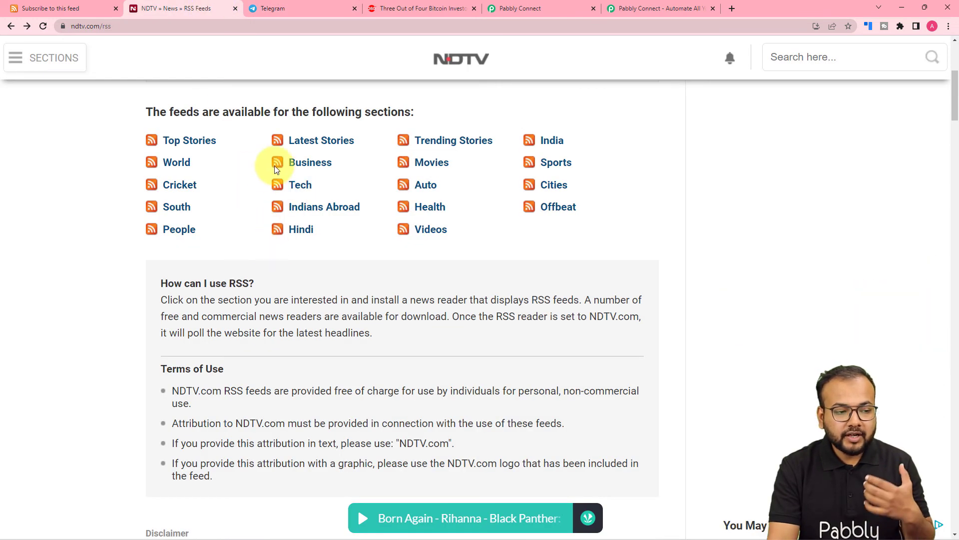
pyautogui.click(524, 10)
pyautogui.scroll(10, 693, 126)
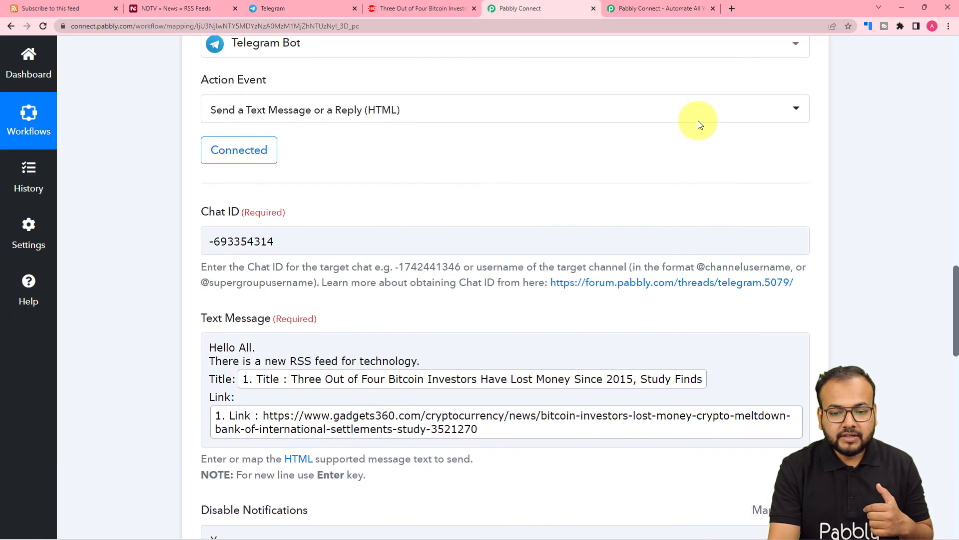
pyautogui.scroll(15, 698, 120)
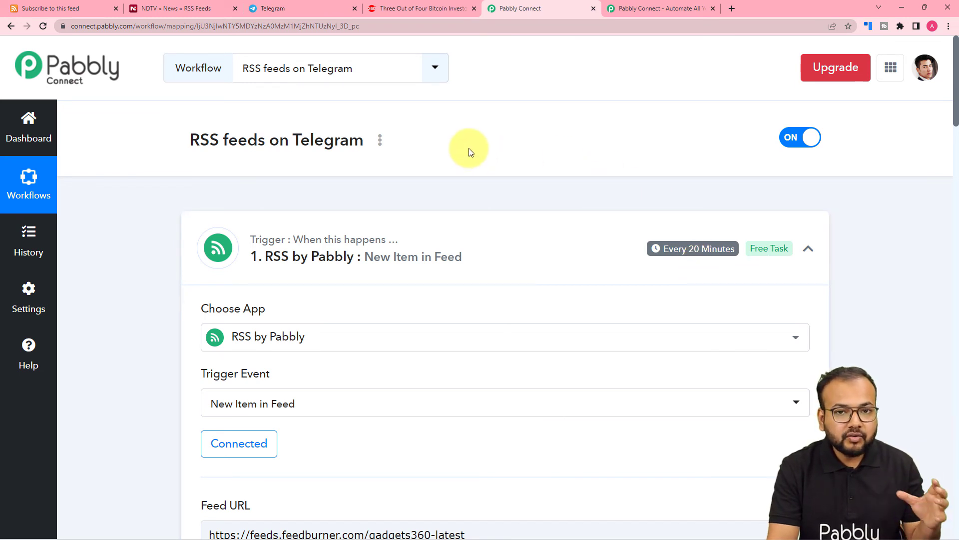
pyautogui.click(322, 6)
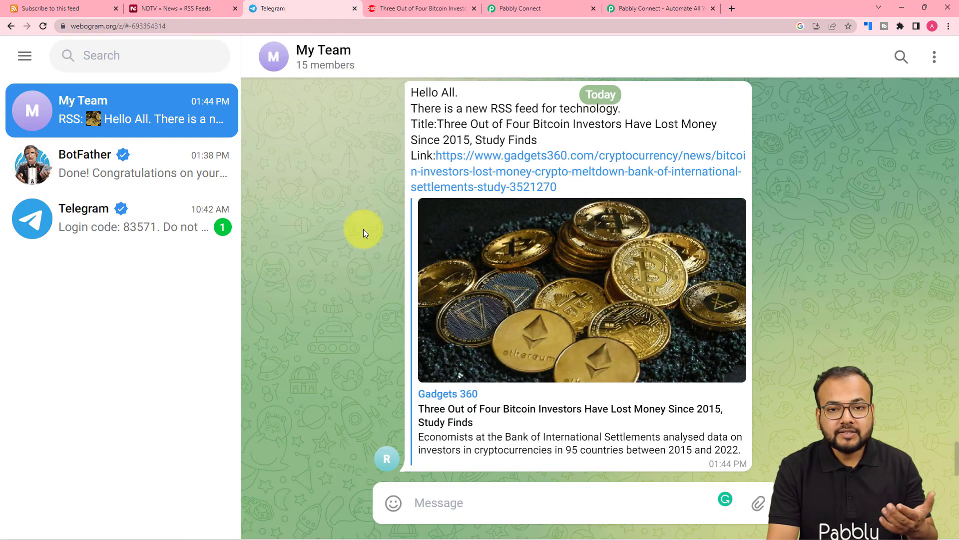